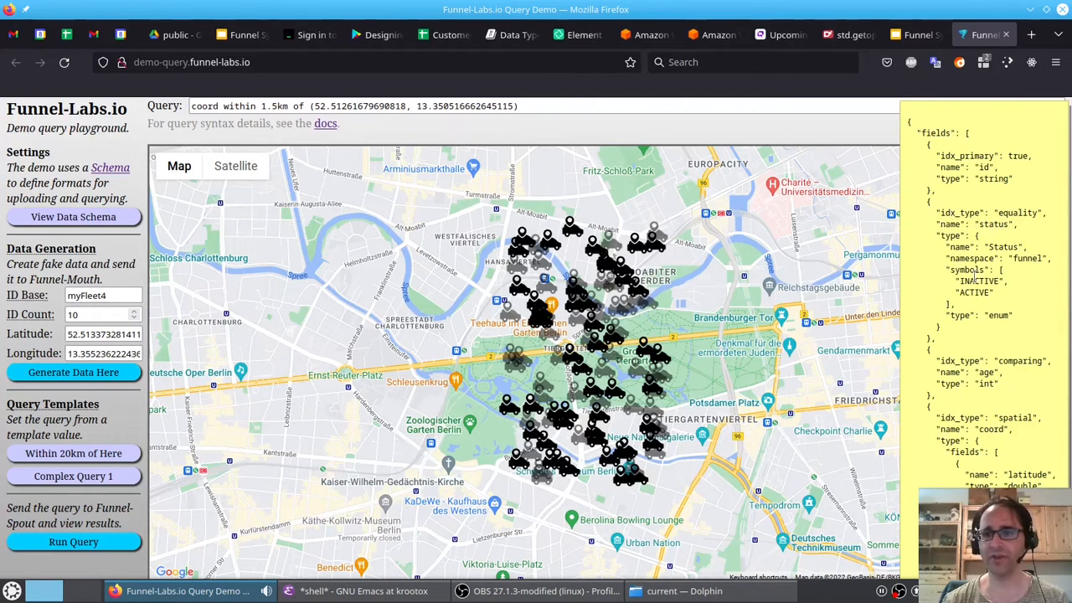
- Zoom and pan around the map to inspect the vehicles shown for the current query
scroll(603, 327, up, 2)
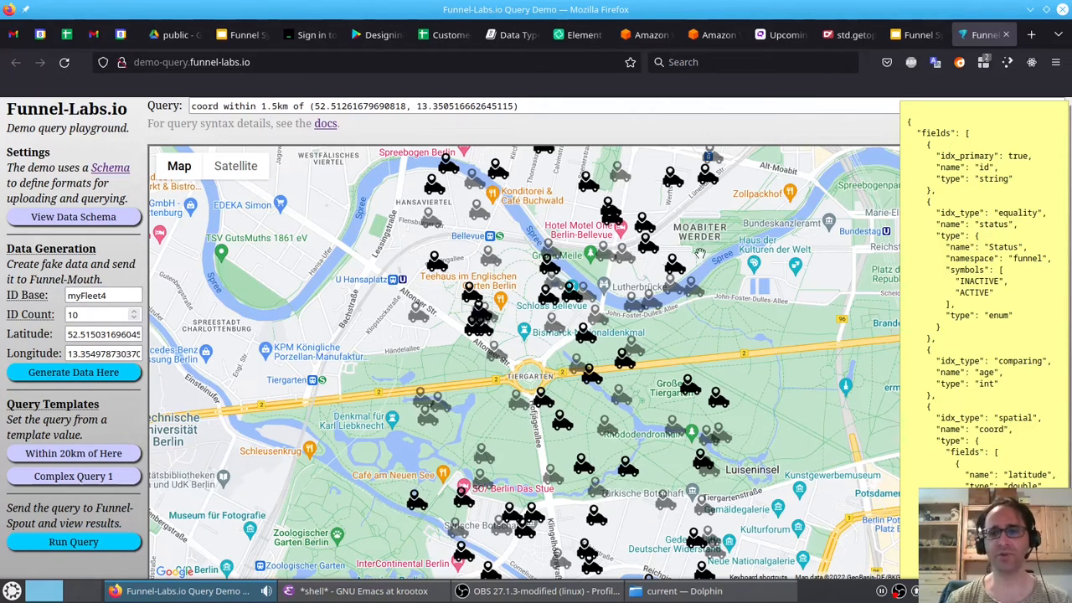
mouse_move(670, 274)
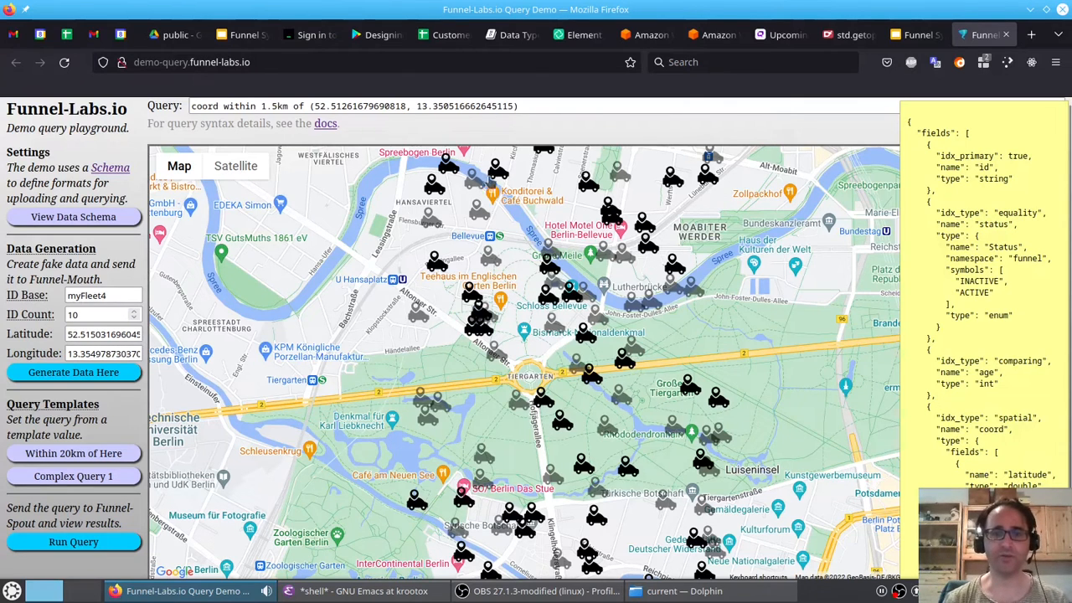
scroll(560, 167, up, 2)
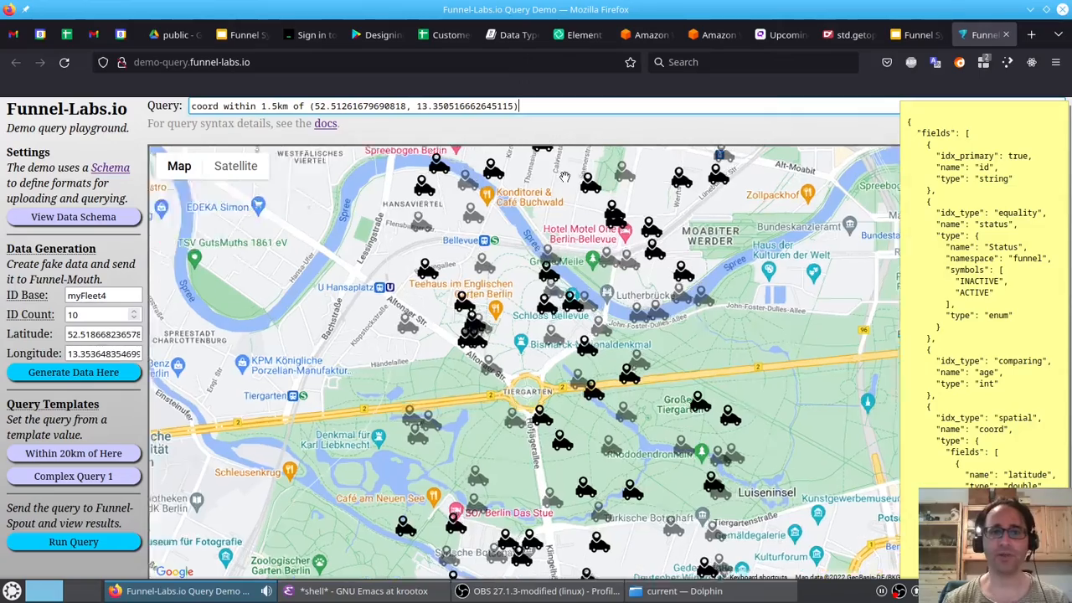
scroll(560, 205, down, 2)
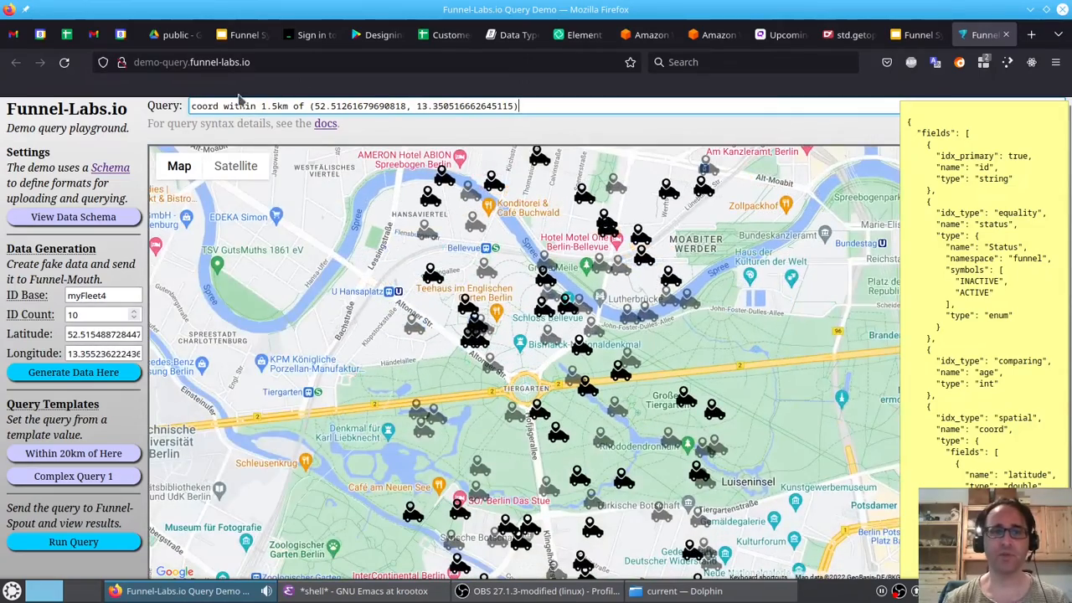
key(End)
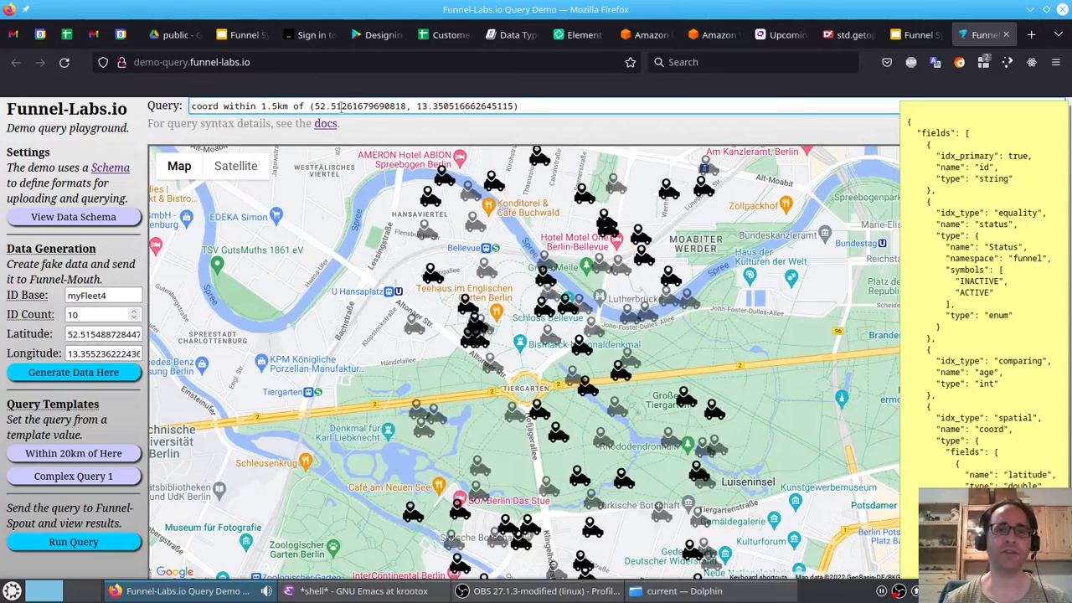
drag(519, 388, 509, 367)
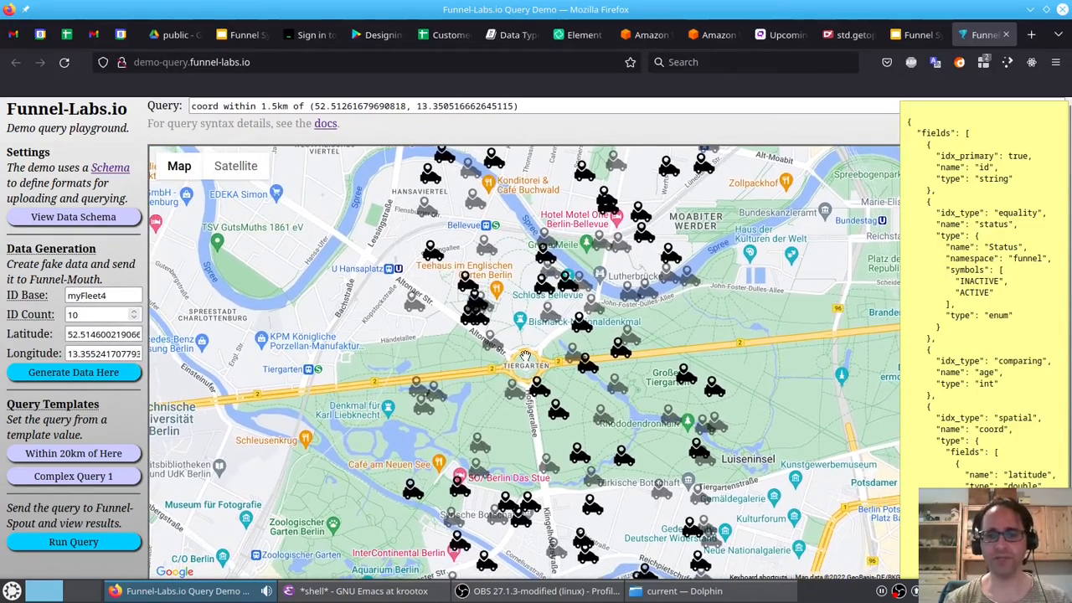
scroll(524, 356, down, 5)
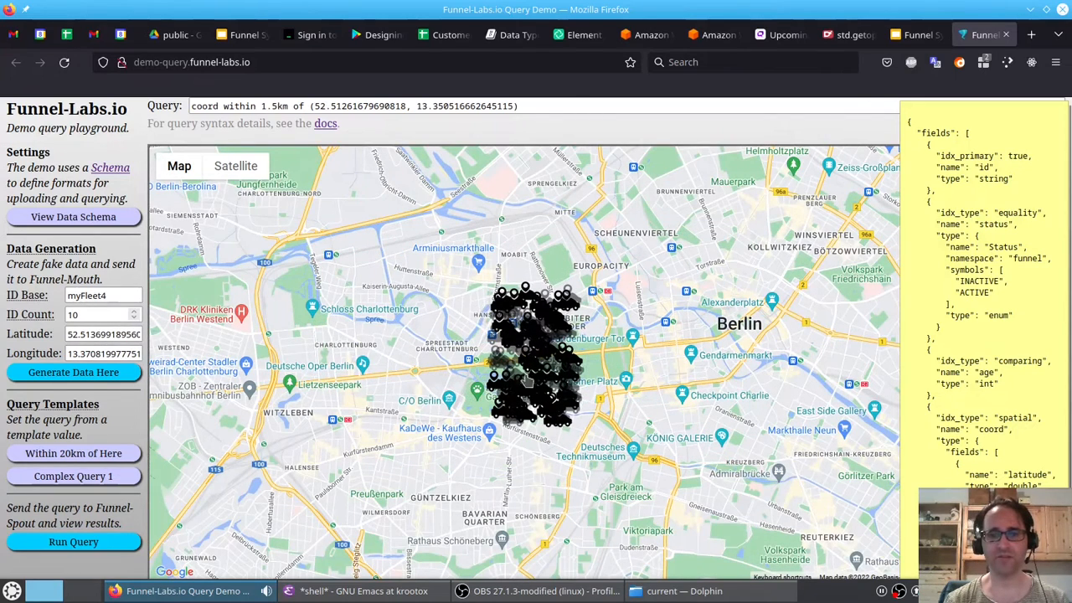
- Change the query radius from the coordinates to 10km
click(273, 106)
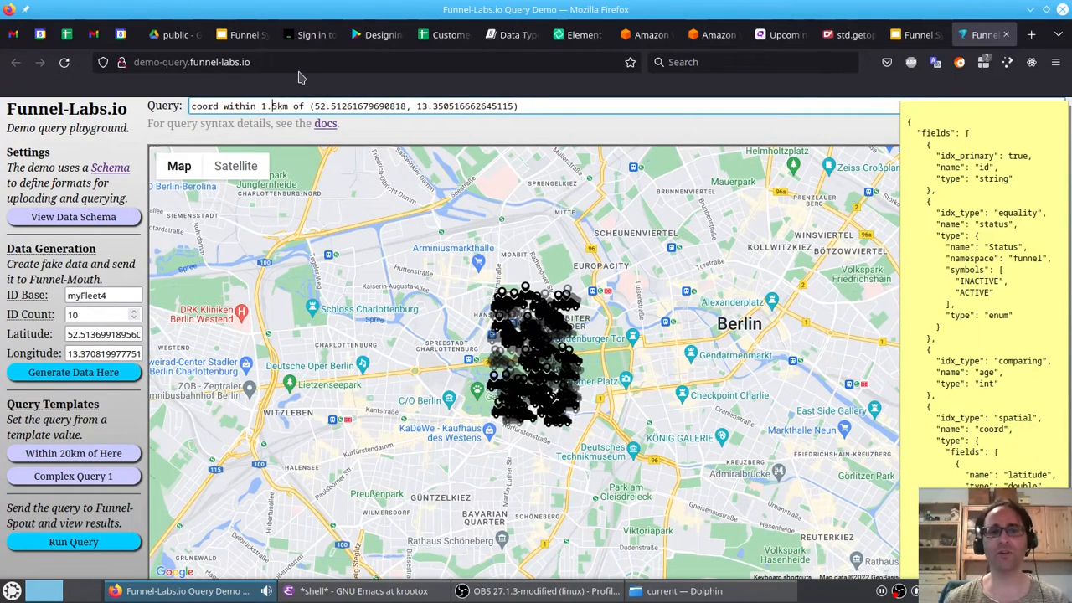
key(Right)
key(shift+Left)
key(shift+Left)
key(shift+Left)
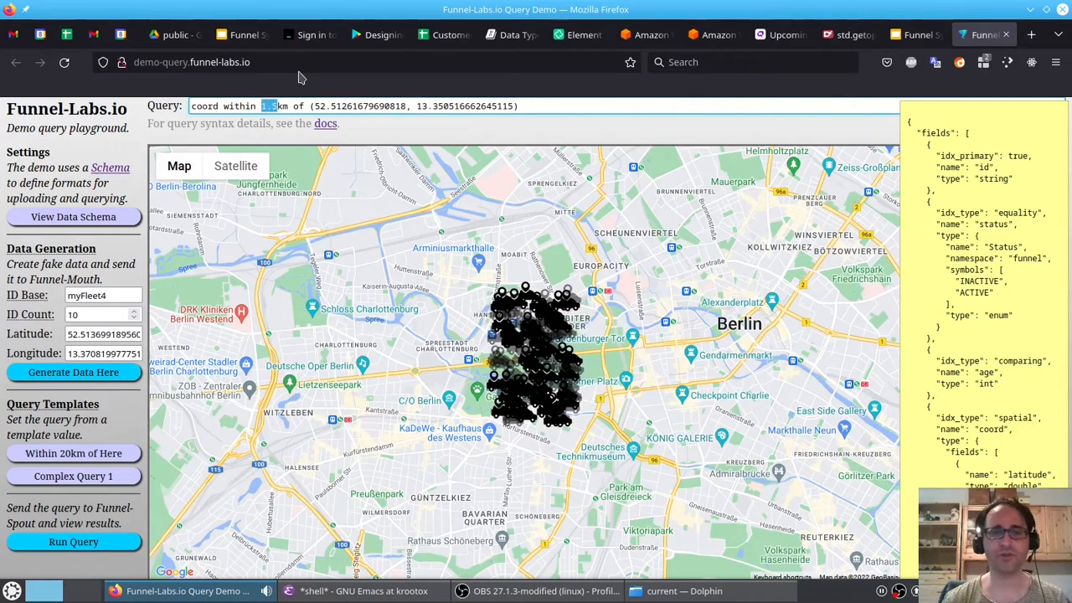
text(10)
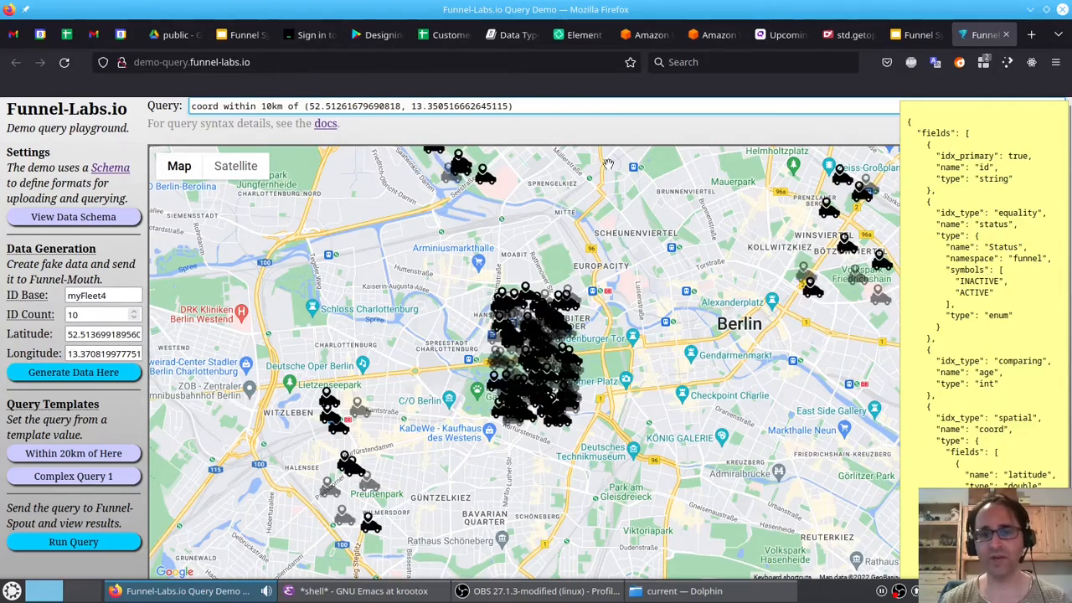
- Set the query radius back to 1.5km
mouse_move(566, 206)
mouse_down()
mouse_move(522, 361)
mouse_move(451, 298)
mouse_move(373, 265)
mouse_move(522, 147)
mouse_move(566, 195)
mouse_up()
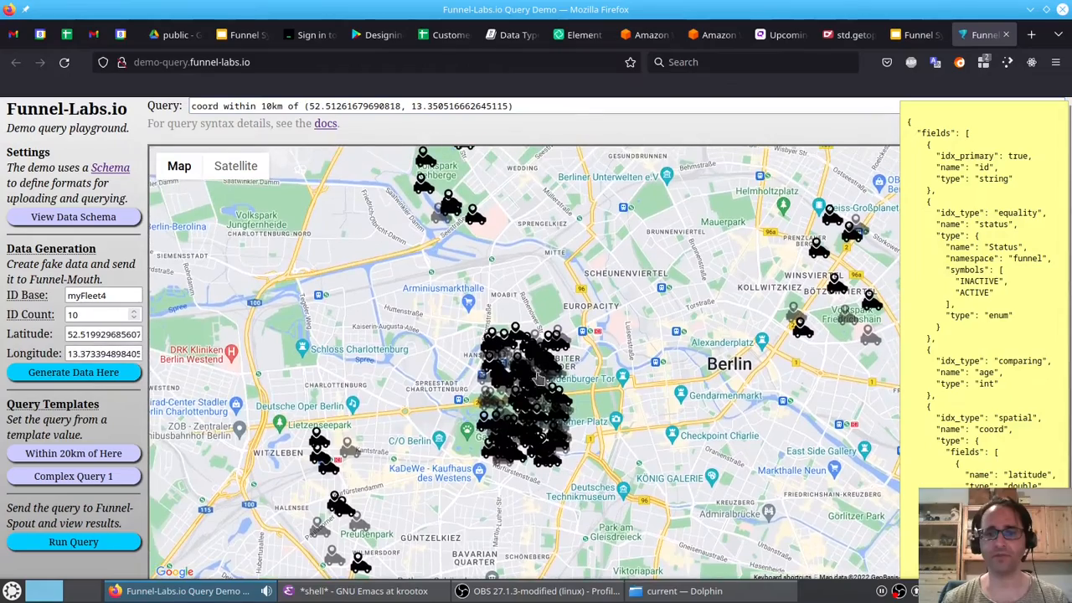
scroll(511, 418, up, 2)
scroll(515, 402, up, 2)
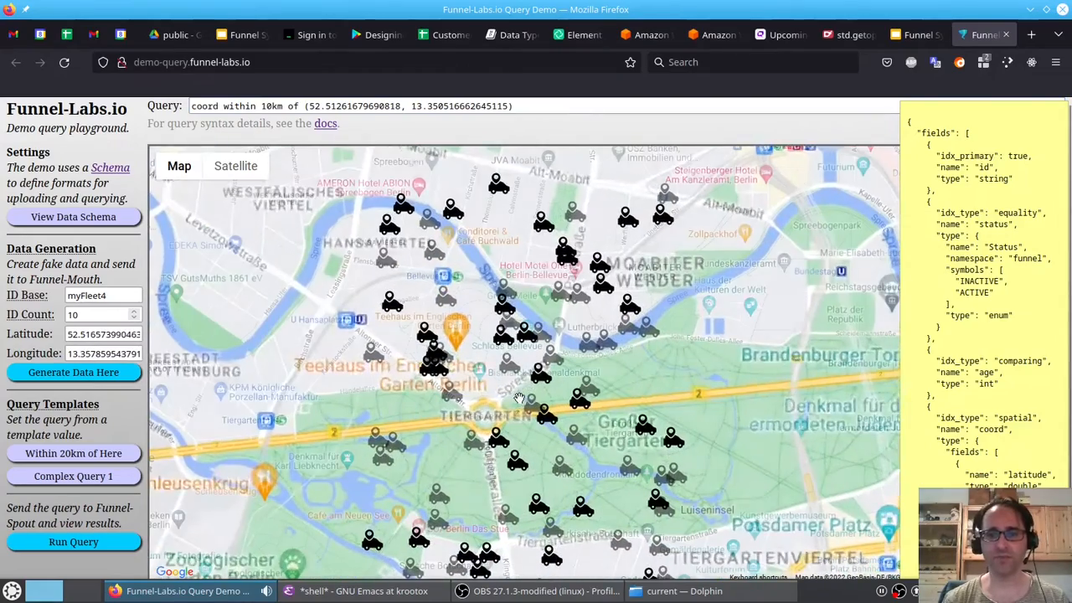
click(262, 106)
key(shift+Right)
key(shift+Right)
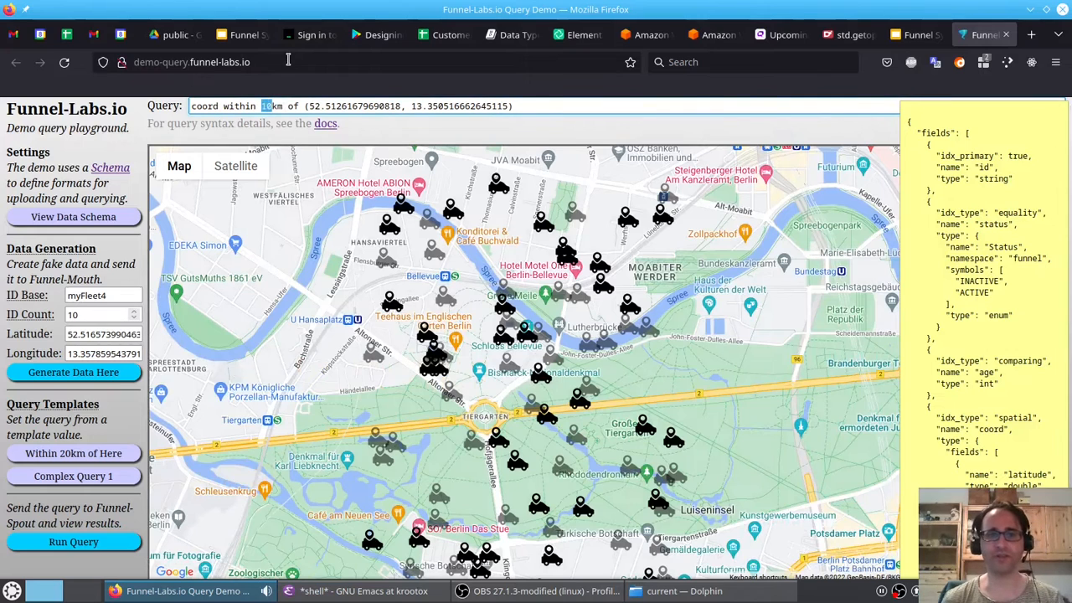
text(1.5)
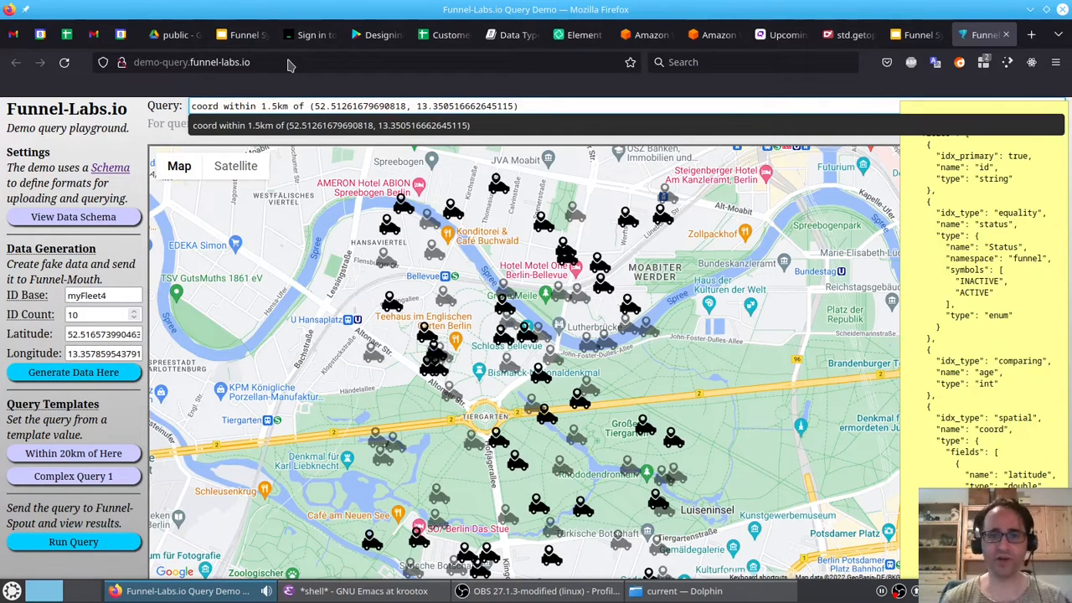
- Append the condition and status = ACTIVE to the query
text(and)
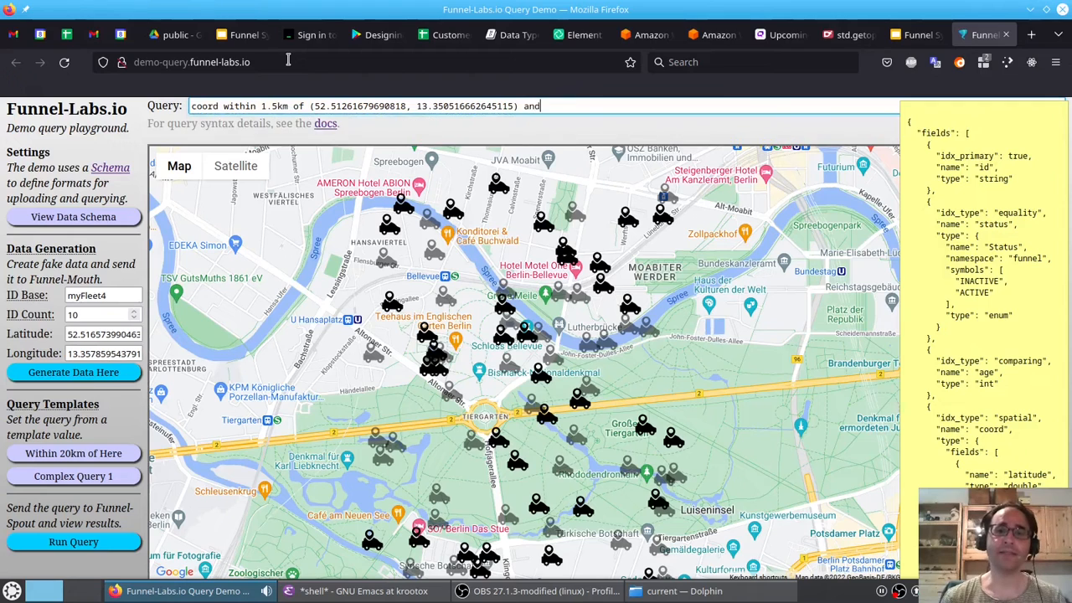
text( status)
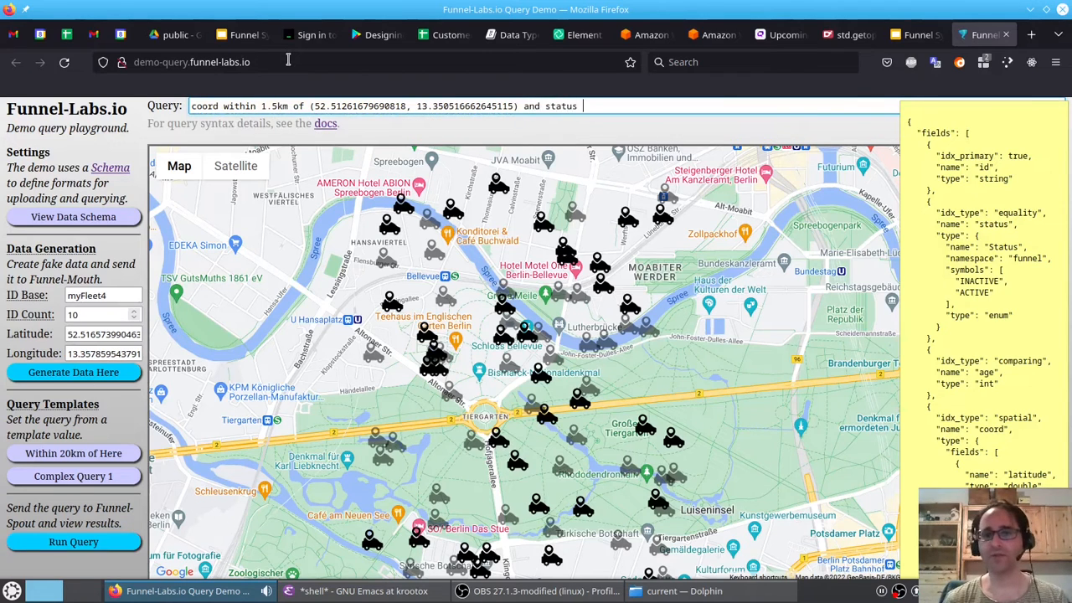
text( = ACTIVE)
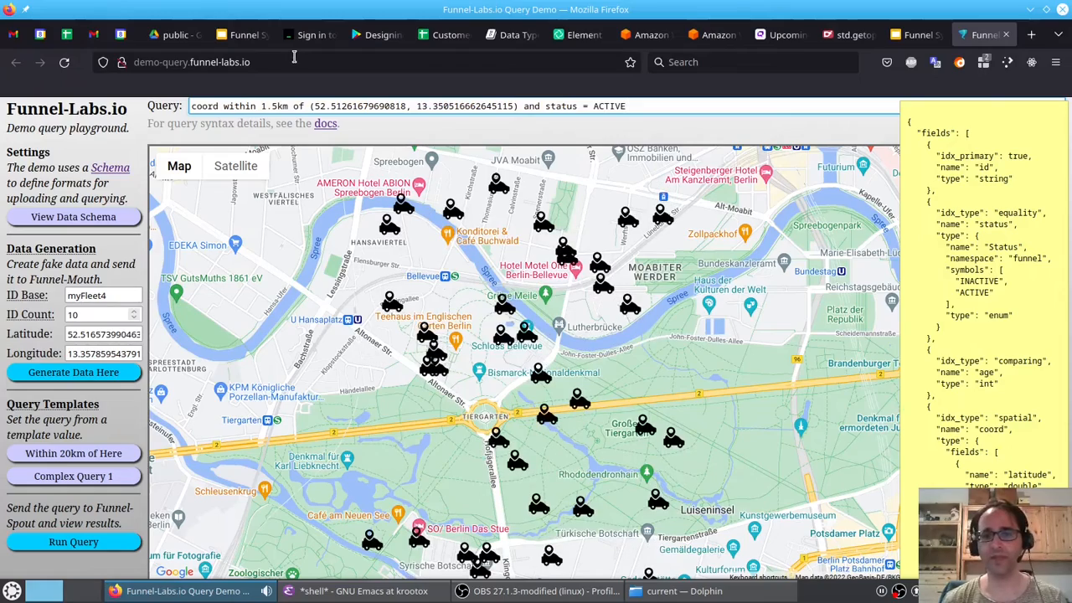
- Append the condition and age > 45 to the query
drag(537, 411, 466, 404)
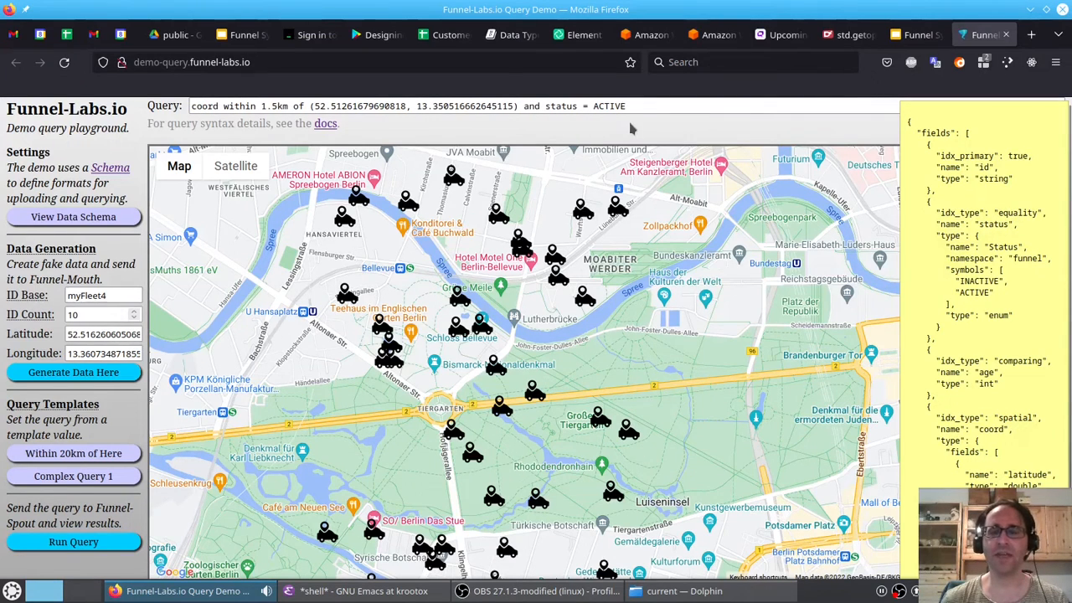
click(654, 105)
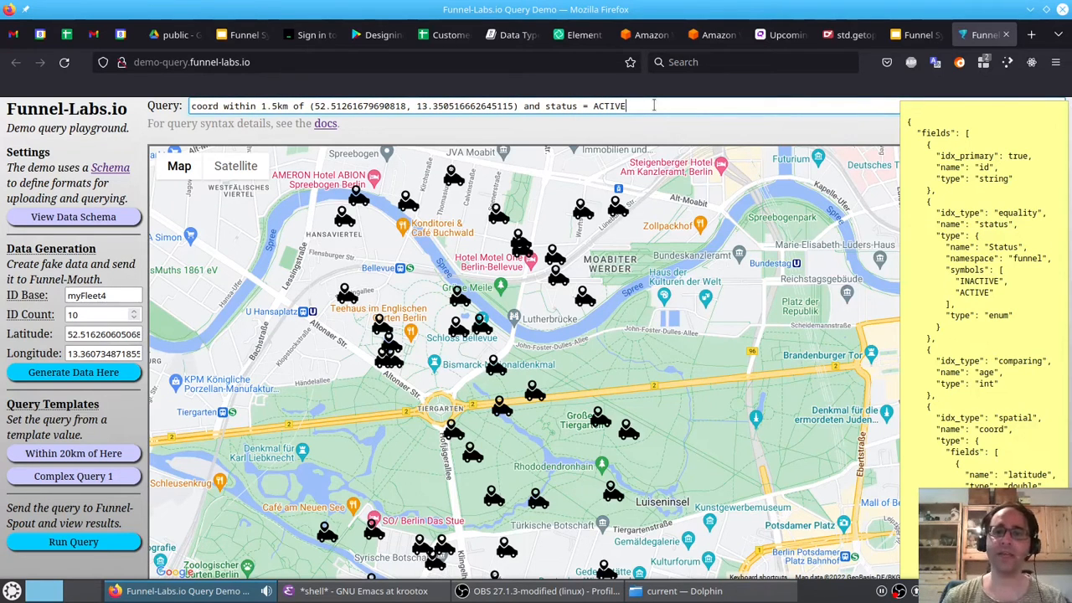
text(and )
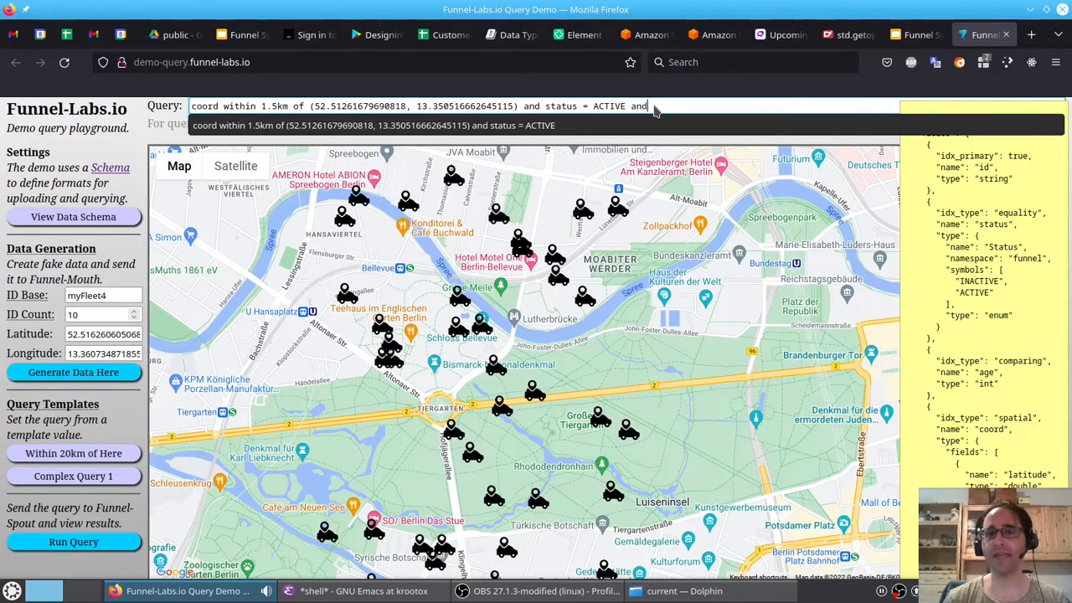
text(> 45)
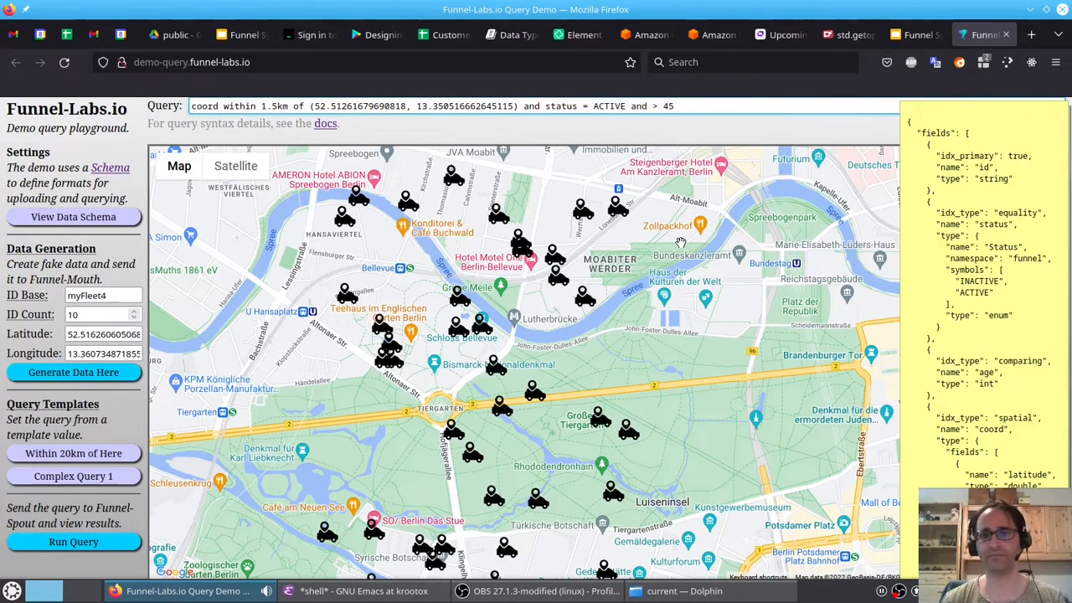
click(651, 106)
text(age)
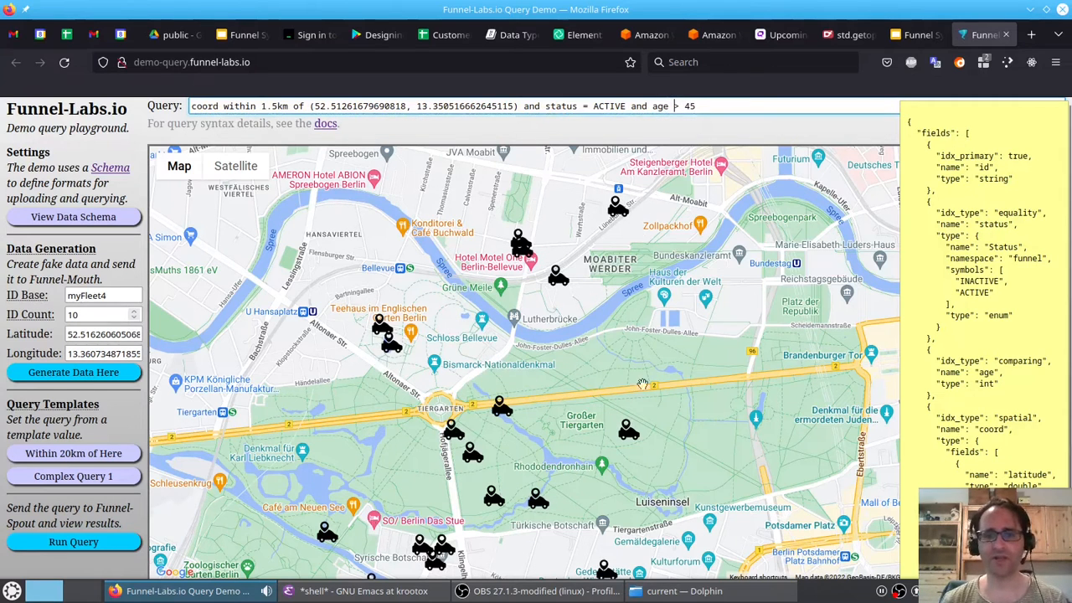
- Change the age condition to age < 45
click(678, 105)
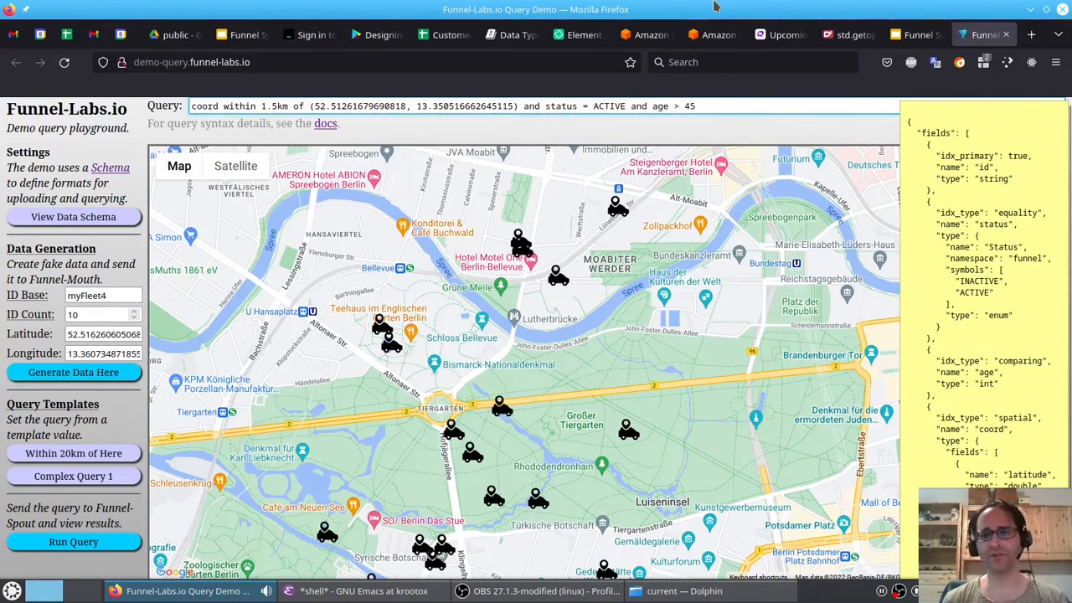
key(BackSpace)
text(<)
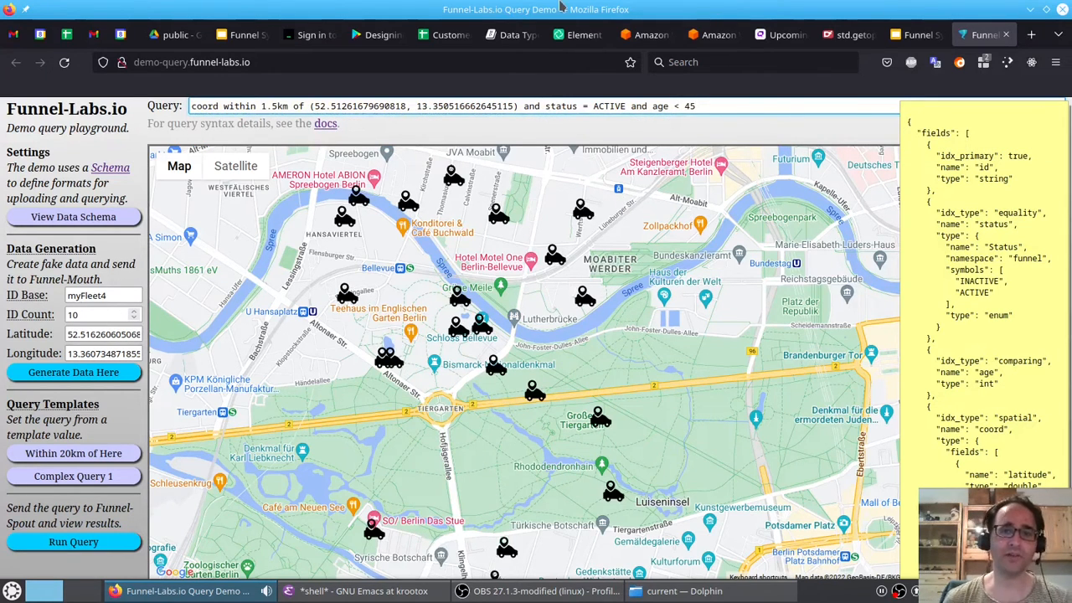
- Zoom out and back in on the map to review the filtered vehicles
key(ctrl+a)
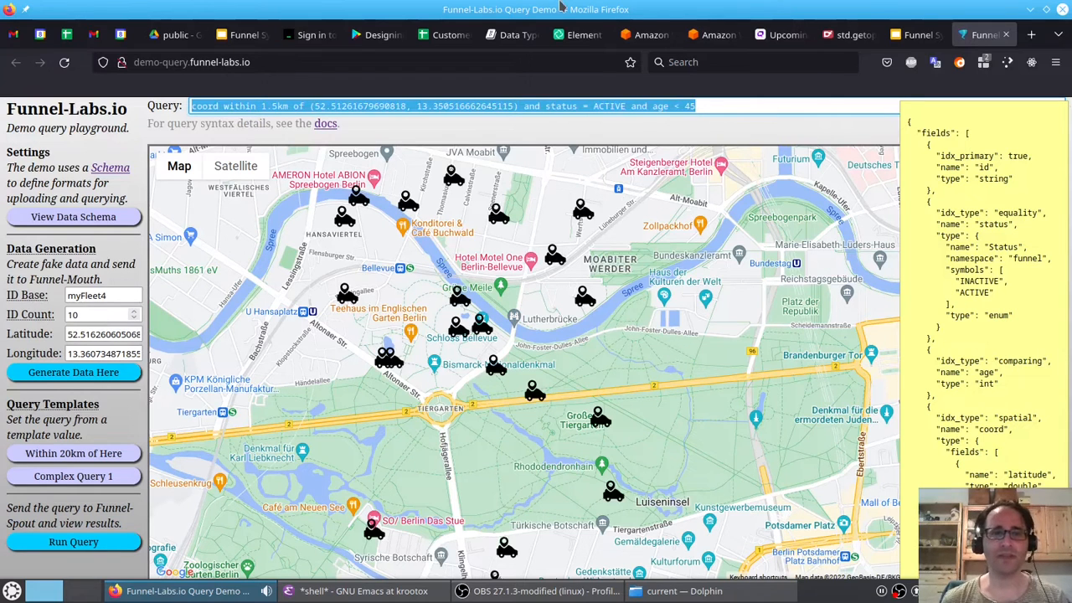
click(276, 105)
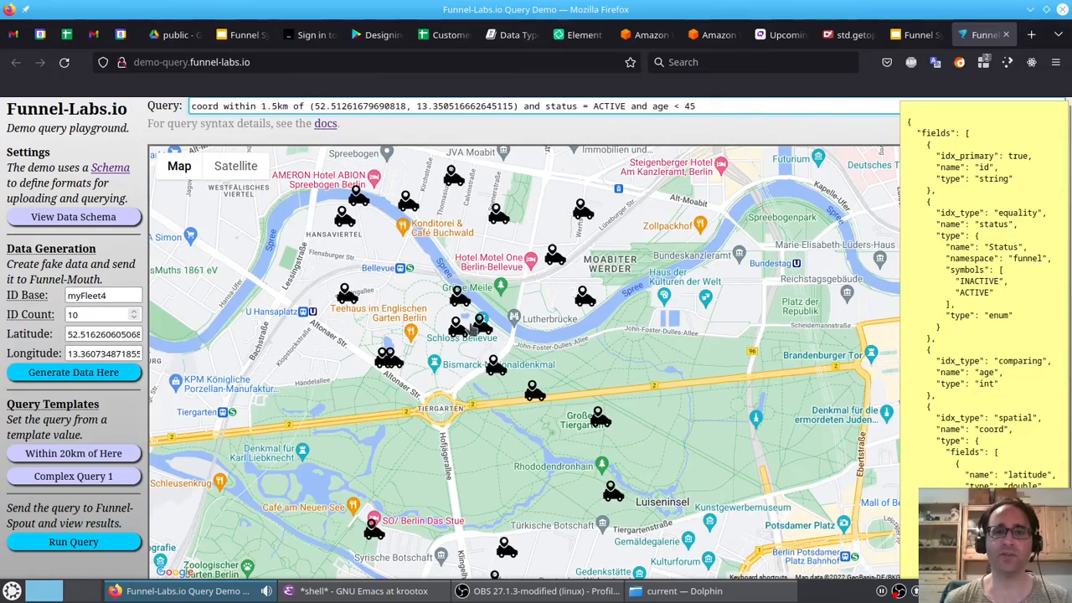
scroll(479, 343, down, 2)
scroll(479, 343, down, 2)
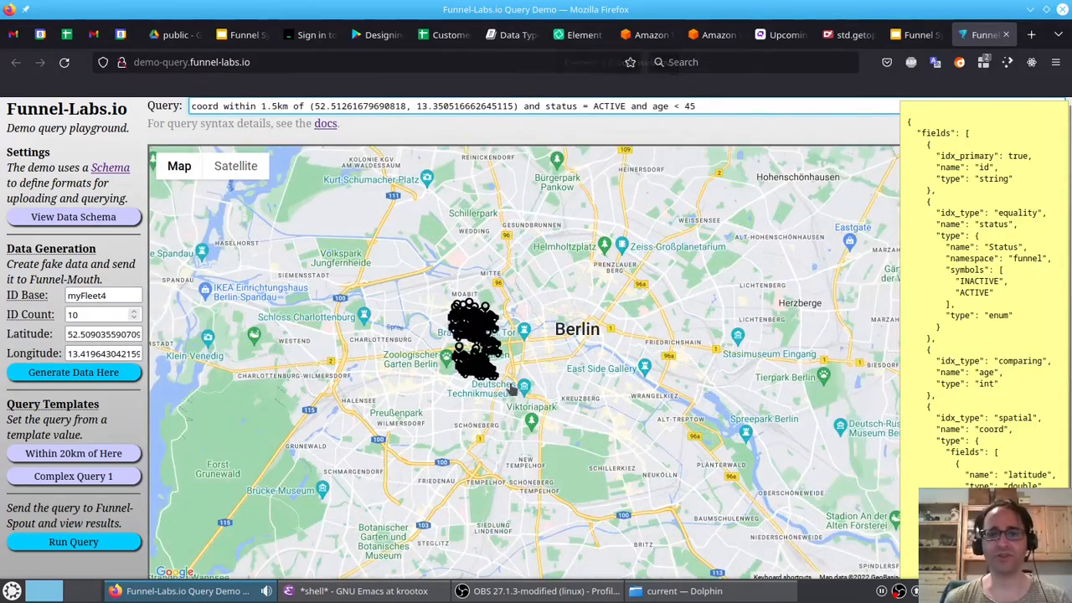
drag(474, 347, 508, 353)
scroll(508, 356, up, 2)
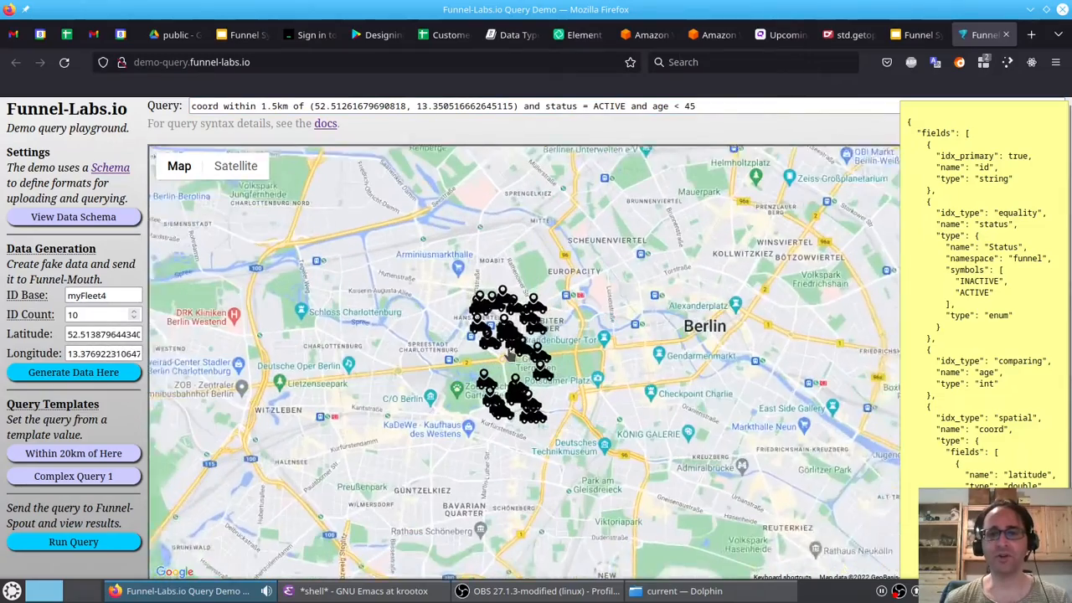
scroll(508, 355, up, 2)
- Replace the and after the first coordinate condition with or coord within 10 km of ()
click(529, 106)
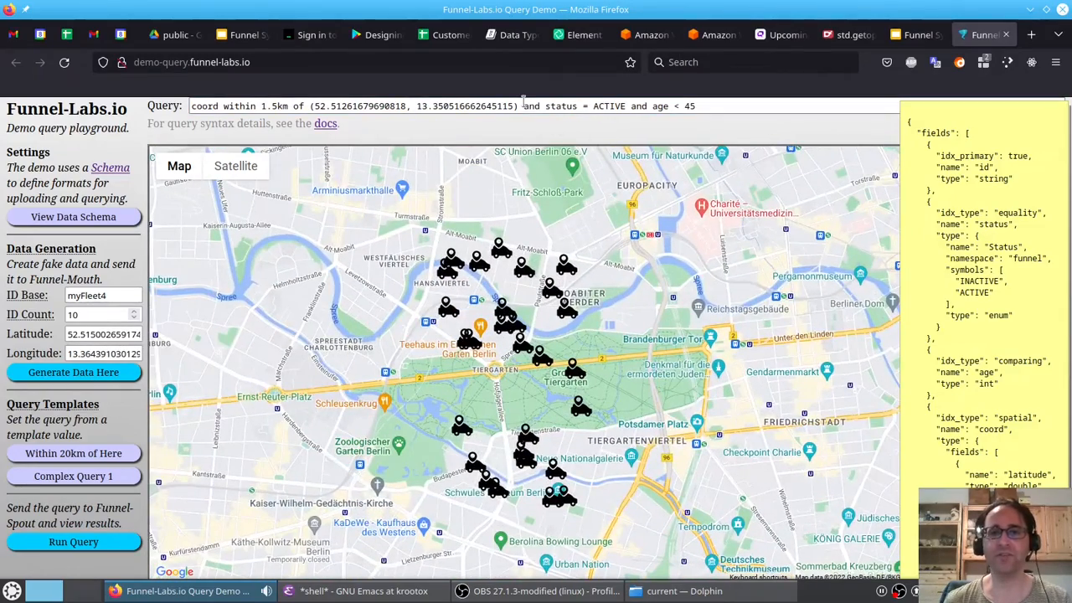
key(Right)
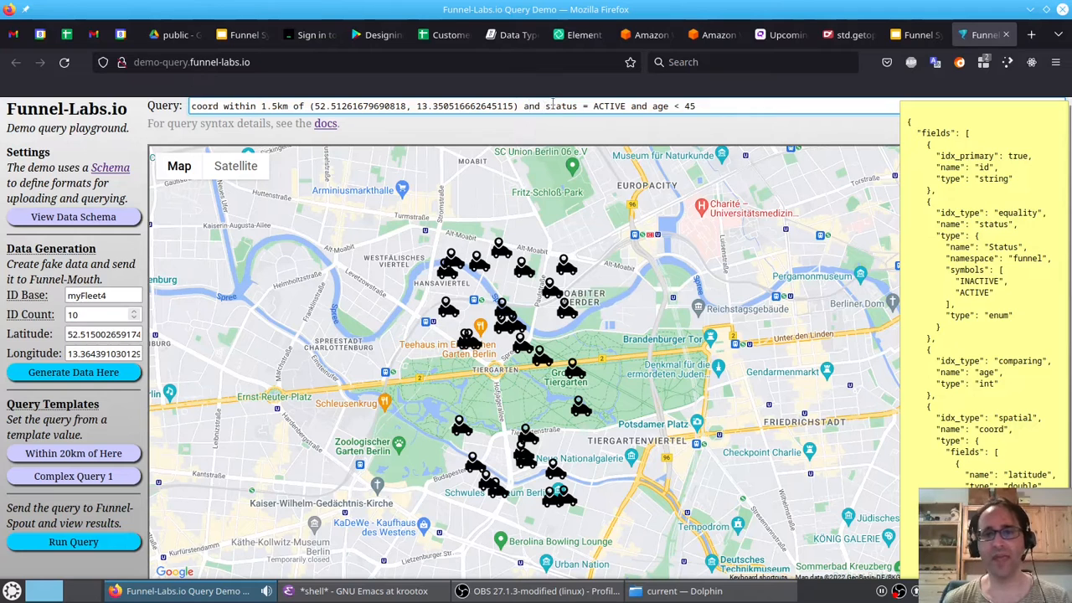
click(527, 107)
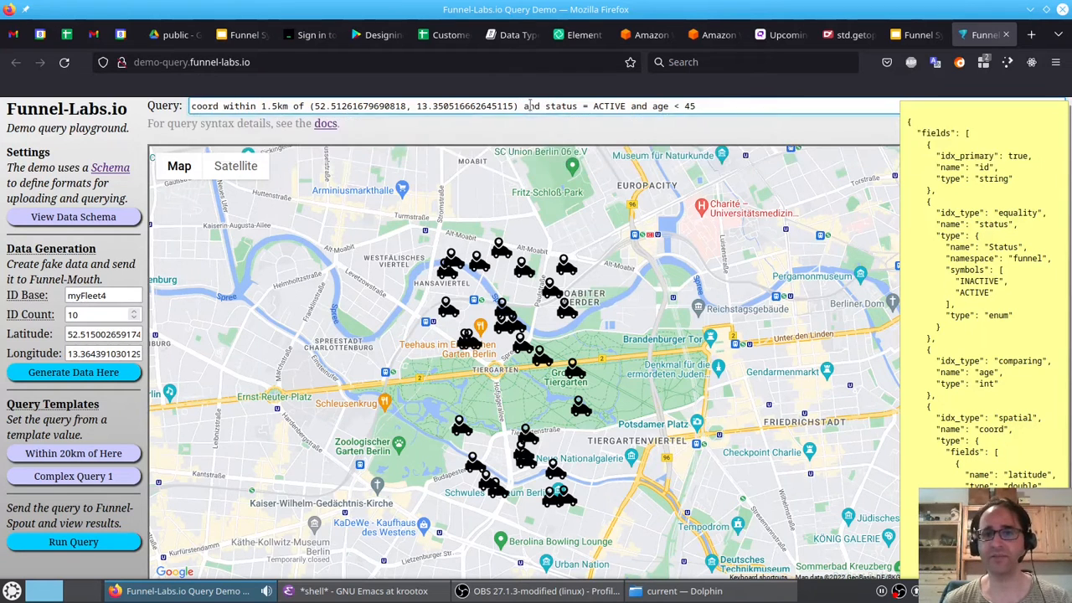
triple_click(530, 107)
click(530, 106)
double_click(530, 106)
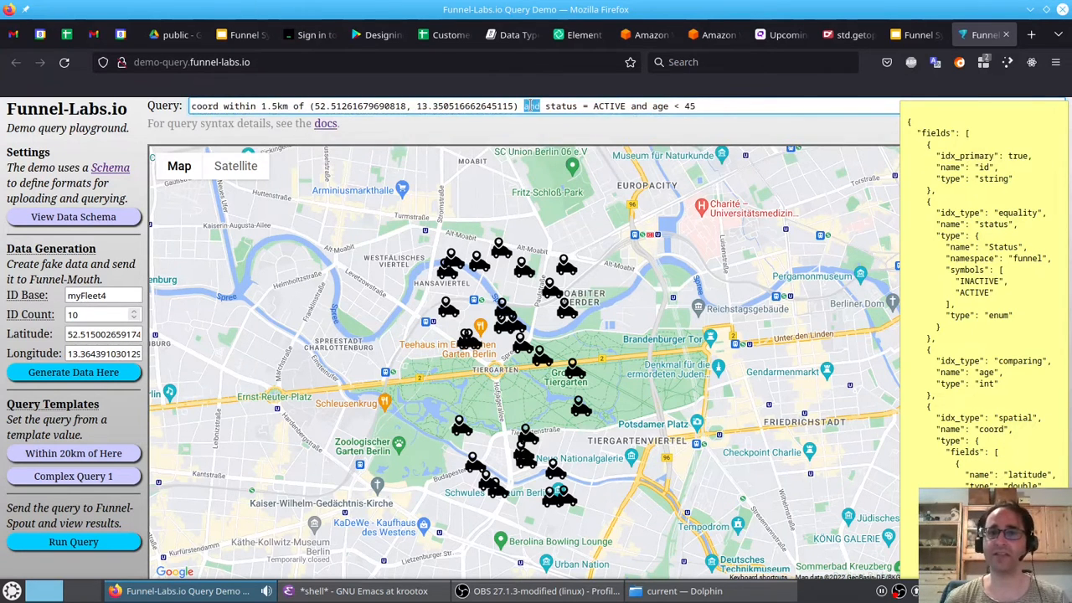
text(or )
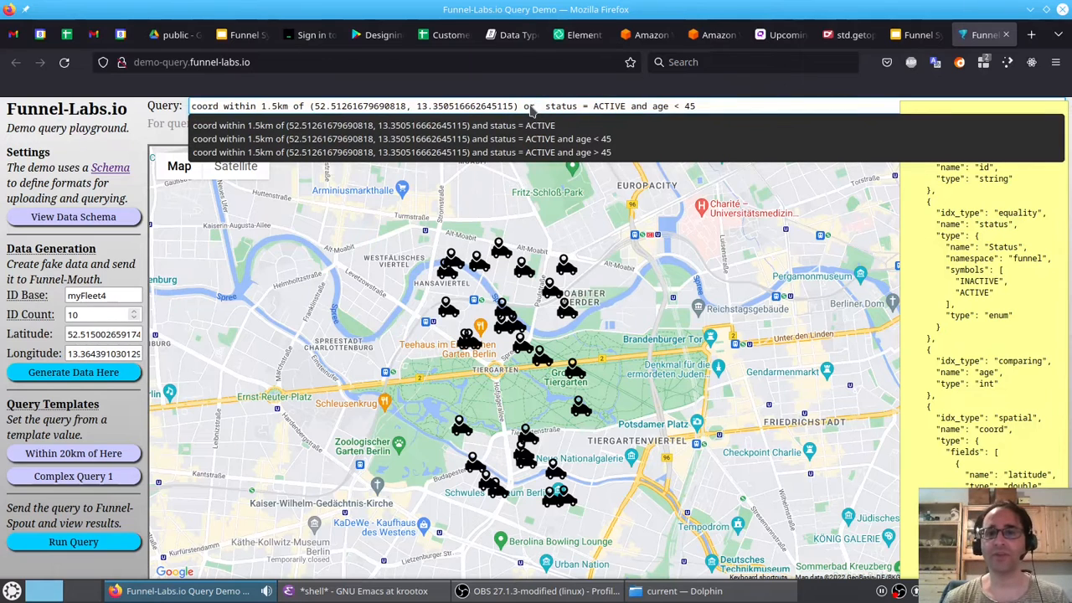
text(within )
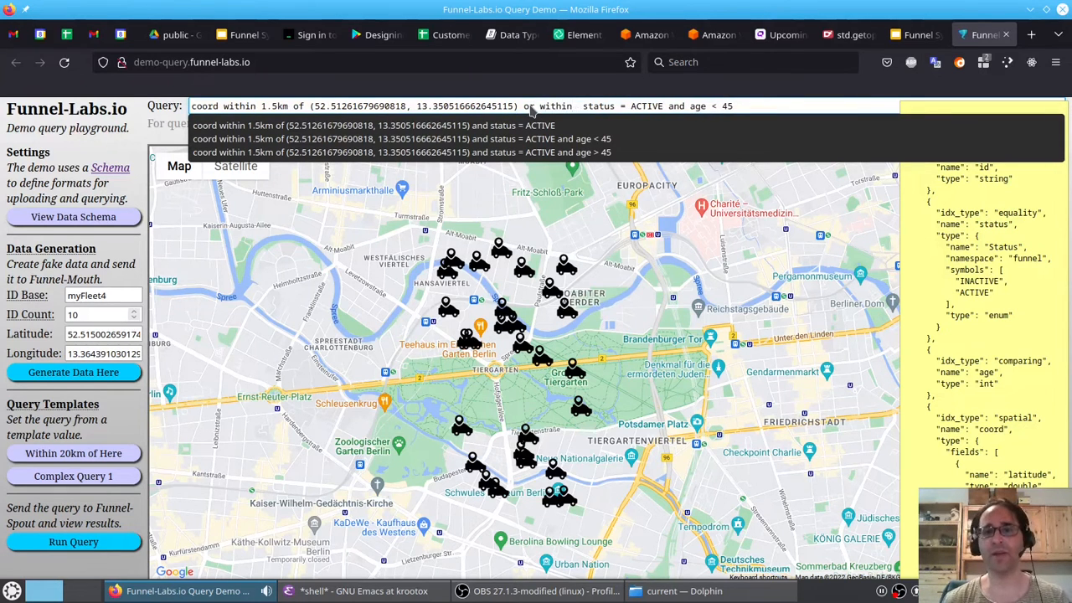
text(10 km)
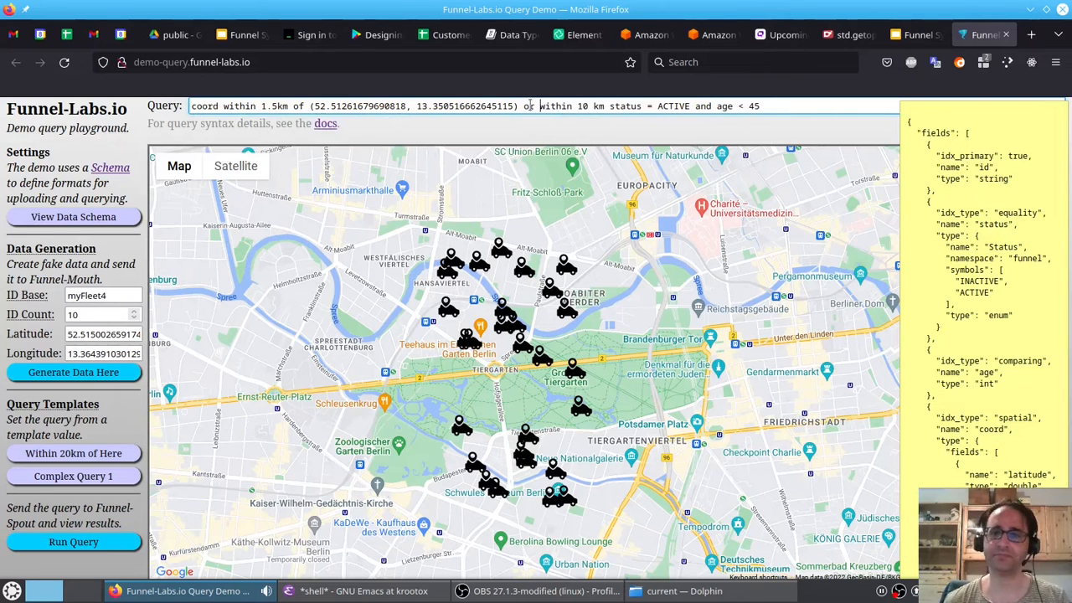
text(coord )
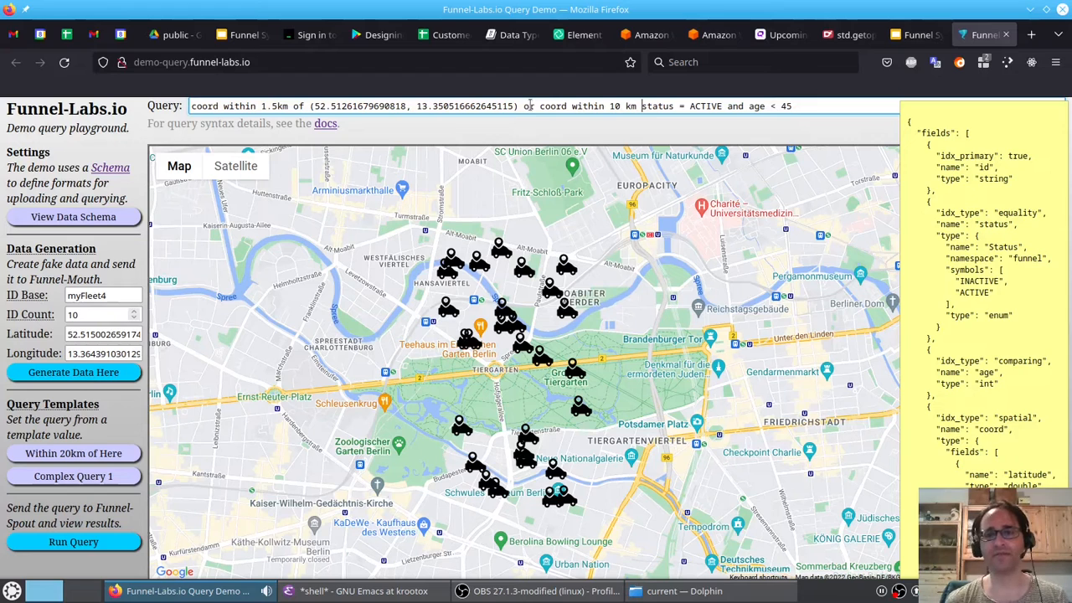
text(of ())
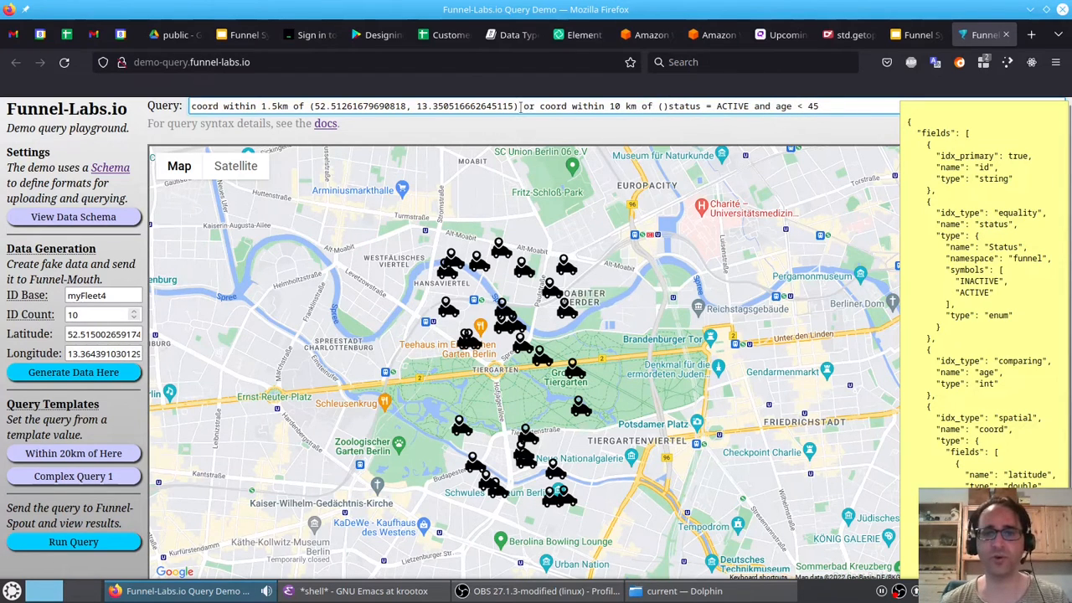
- Copy the center coordinates from the first condition and paste them into the new 10 km condition
click(521, 107)
key(shift+Left)
key(shift+Left)
key(shift+Left)
key(shift+Left)
key(shift+Left)
key(shift+Left)
key(shift+Left)
key(shift+Left)
key(shift+Left)
key(shift+Left)
key(shift+Left)
key(shift+Left)
key(shift+Left)
key(shift+Left)
key(shift+Left)
key(shift+Left)
key(shift+Left)
key(shift+Left)
key(shift+Left)
key(shift+Left)
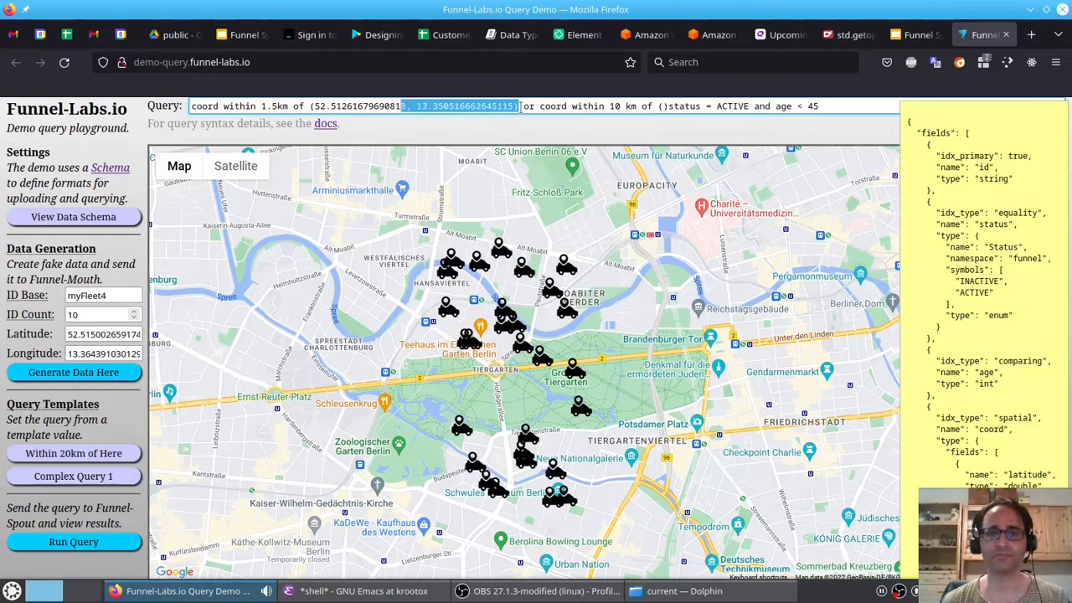
key(shift+Left)
key(shift+Left)
key(shift+Left)
key(shift+Left)
key(shift+Left)
key(shift+Left)
key(shift+Left)
key(shift+Left)
key(shift+Left)
key(shift+Left)
key(shift+Left)
key(shift+Left)
key(shift+Left)
key(shift+Left)
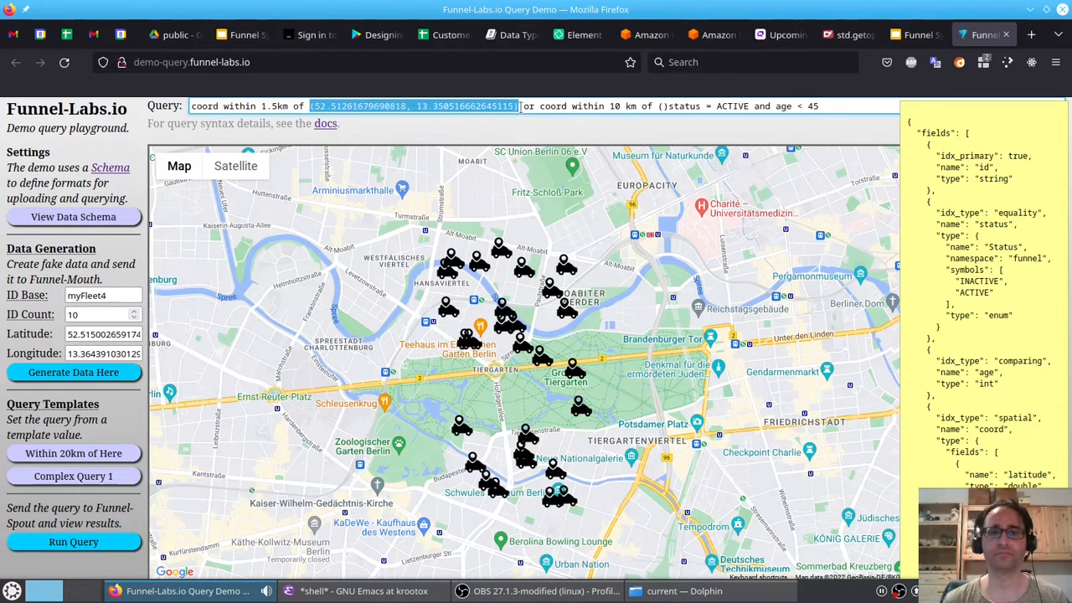
click(520, 107)
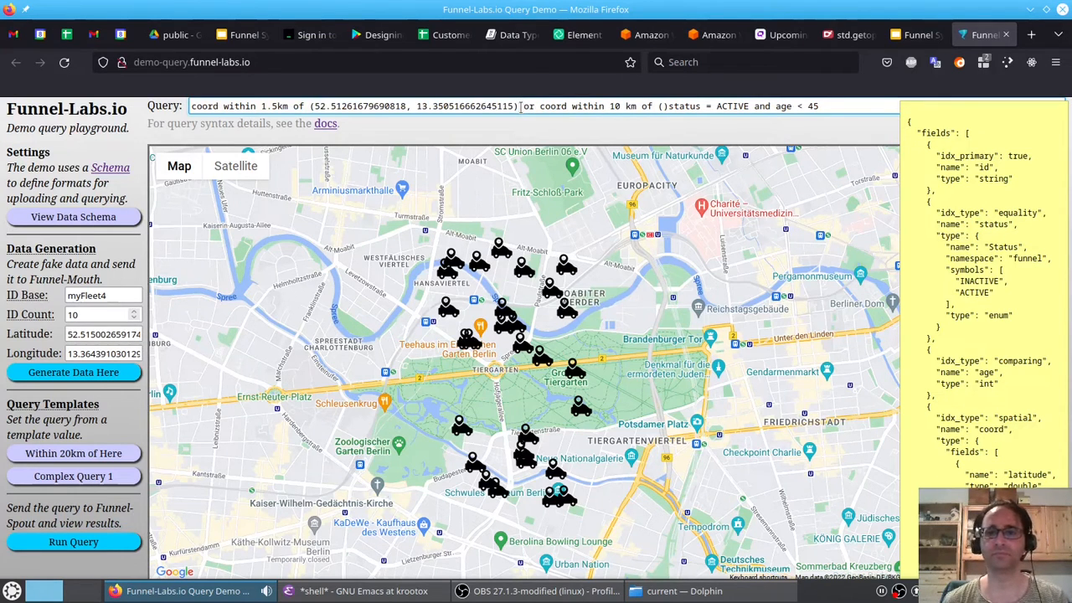
text((52.51261679690818, 13.350516662645115))
key(BackSpace)
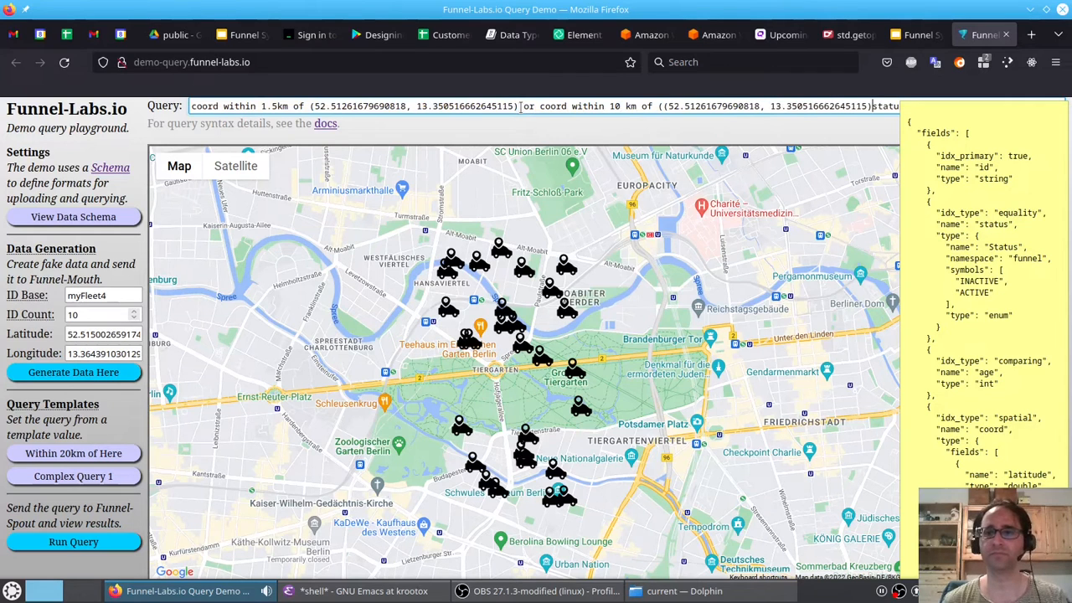
- Delete the old status and age conditions and the extra parenthesis, then end the query with and
key(shift+End)
key(BackSpace)
key(ctrl+Left)
key(ctrl+Left)
key(ctrl+Left)
key(ctrl+Left)
key(BackSpace)
key(End)
text(and)
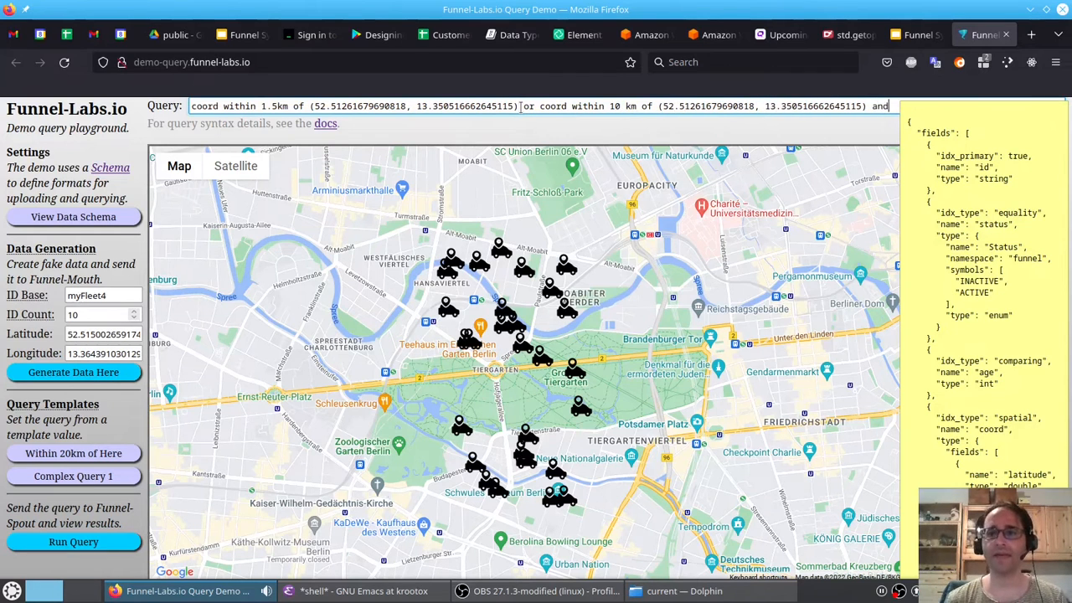
- Append the condition status = active to the query
click(955, 127)
click(914, 104)
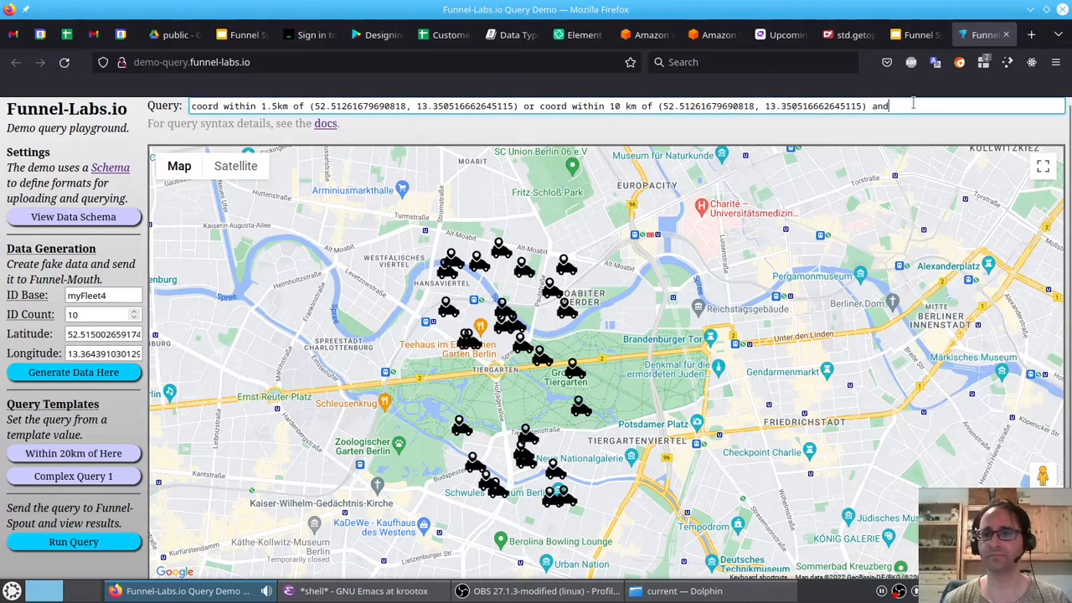
text(status = active)
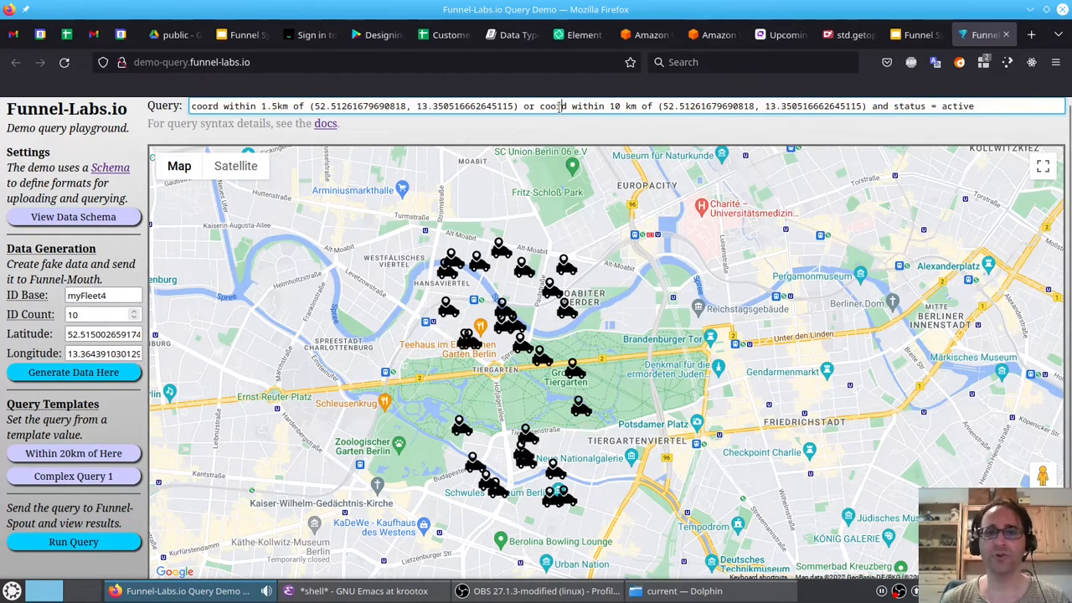
- Highlight the 1.5 km and 10 km coordinate conditions in turn to examine the query's structure
key(shift+Right)
key(shift+Right)
key(shift+Right)
key(shift+Right)
key(shift+Right)
key(shift+Right)
key(shift+Right)
key(shift+Right)
key(shift+Right)
key(shift+Right)
key(shift+Right)
key(shift+Right)
key(shift+Right)
key(shift+Right)
key(shift+Right)
key(shift+Right)
key(shift+Right)
key(shift+Right)
key(shift+Right)
key(shift+Right)
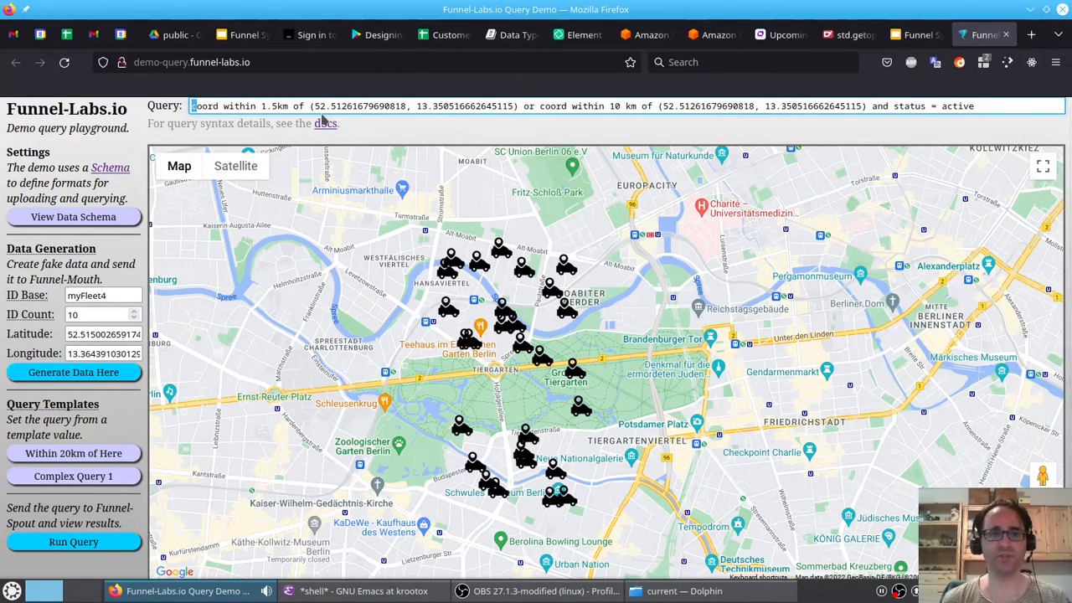
key(shift+Right)
key(shift+Right)
key(shift+Right)
key(shift+Right)
key(shift+Right)
key(shift+Right)
key(shift+Right)
key(shift+Right)
key(shift+Right)
key(shift+Right)
key(shift+Right)
key(shift+Right)
key(shift+Right)
key(shift+Right)
key(shift+Right)
key(shift+Right)
key(shift+Right)
key(shift+Right)
key(shift+Right)
key(shift+Right)
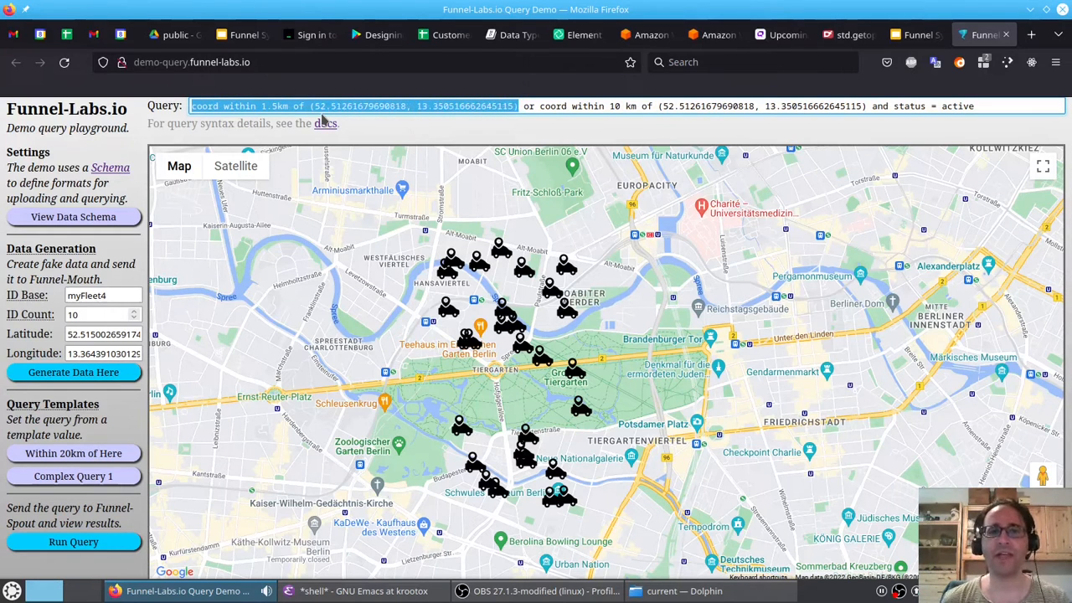
key(Right)
key(Right)
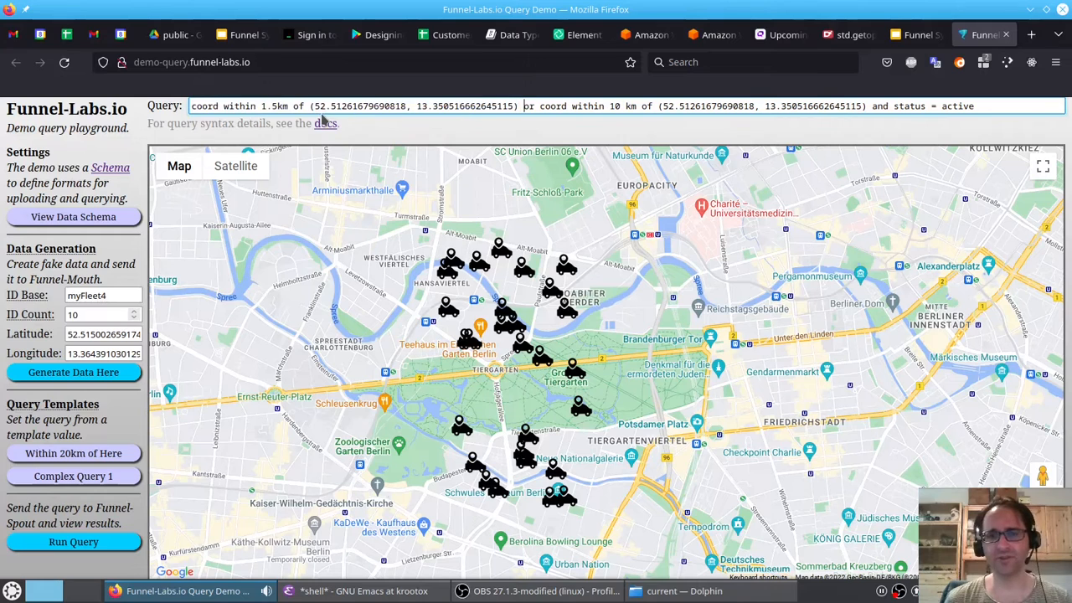
key(shift+Right)
key(shift+Right)
key(shift+Right)
key(shift+Right)
key(shift+Right)
key(shift+Right)
key(shift+Right)
key(shift+Right)
key(shift+Right)
key(shift+Right)
key(shift+Right)
key(shift+Right)
key(shift+Right)
key(shift+Right)
key(shift+Right)
key(shift+Right)
key(shift+Right)
key(shift+Right)
key(shift+Right)
key(shift+Right)
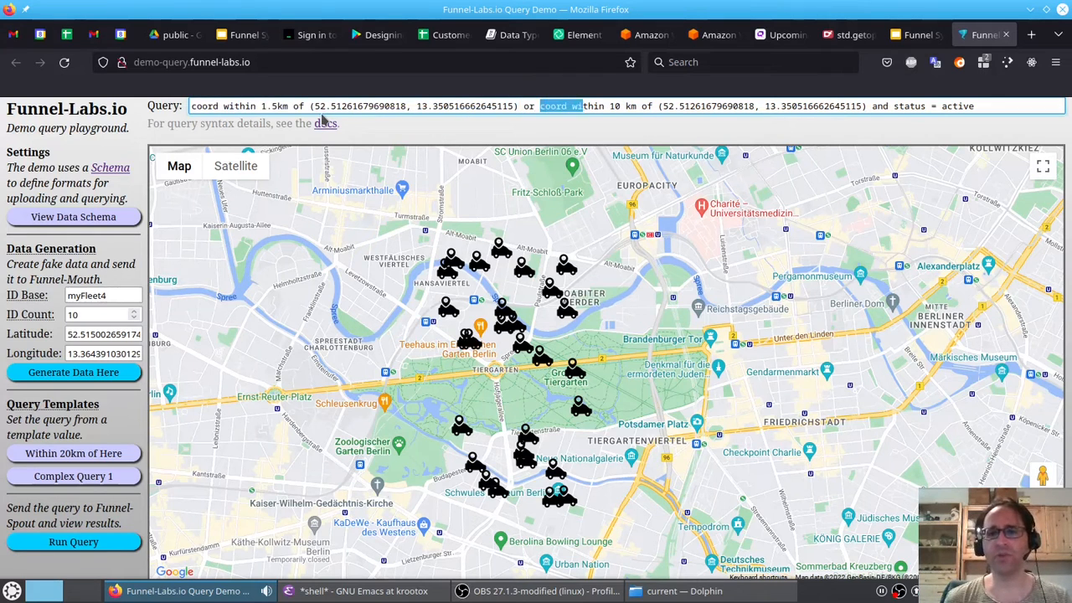
key(shift+Right)
key(shift+Right)
key(shift+Right)
key(shift+Right)
key(shift+Right)
key(shift+Right)
key(shift+Right)
key(shift+Right)
key(shift+Right)
key(shift+Right)
key(shift+Right)
key(shift+Right)
key(shift+Right)
key(shift+Right)
key(shift+Right)
key(shift+Right)
key(shift+Right)
key(shift+Right)
key(shift+Right)
key(shift+Right)
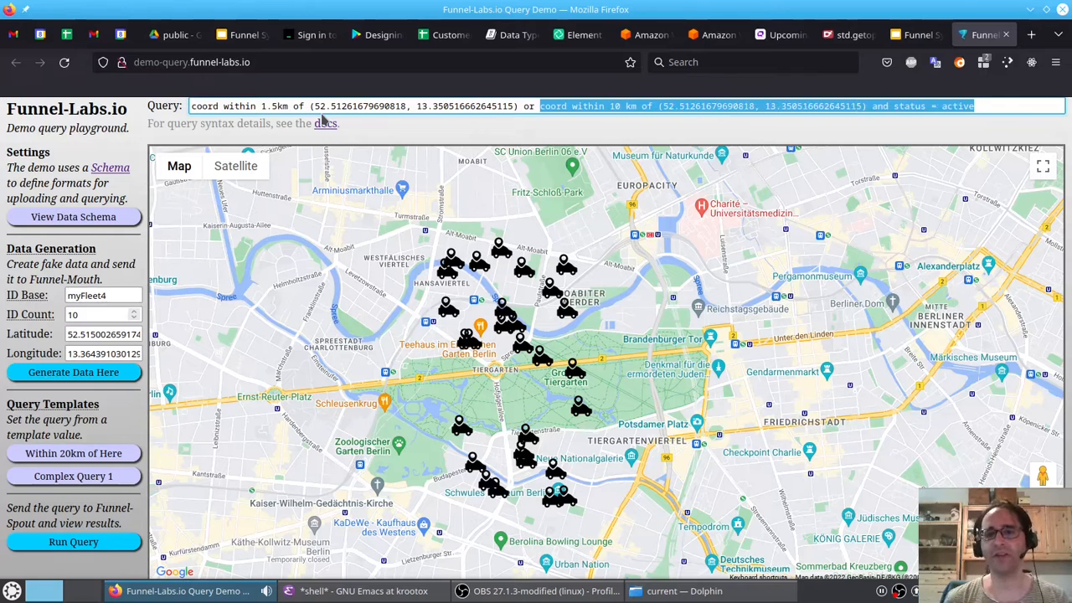
key(Right)
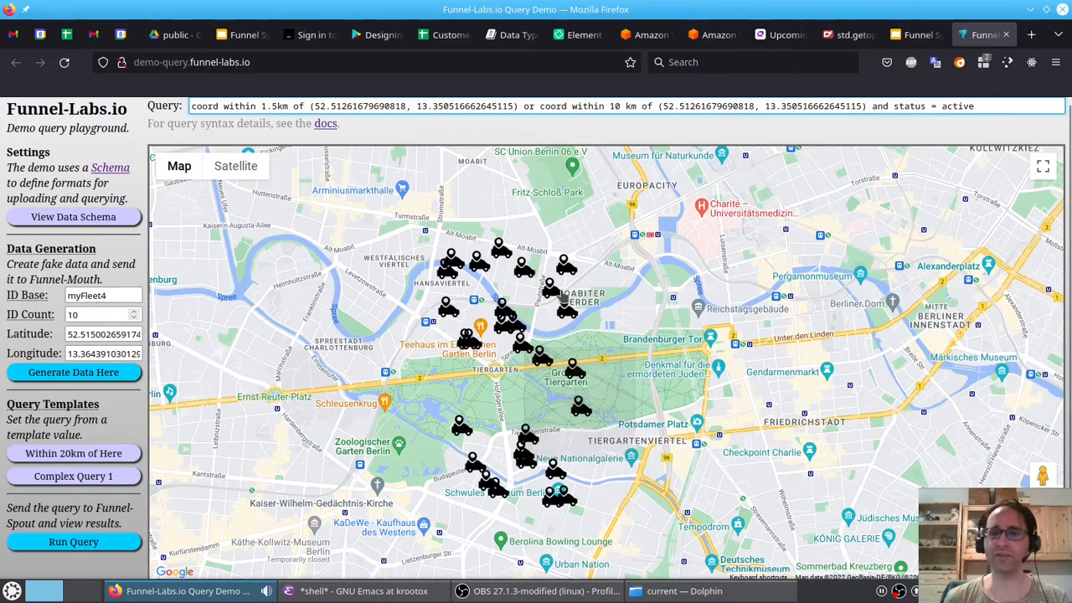
- Change the status value to ACTIVE and run the query
key(ctrl+Left)
key(ctrl+shift+Right)
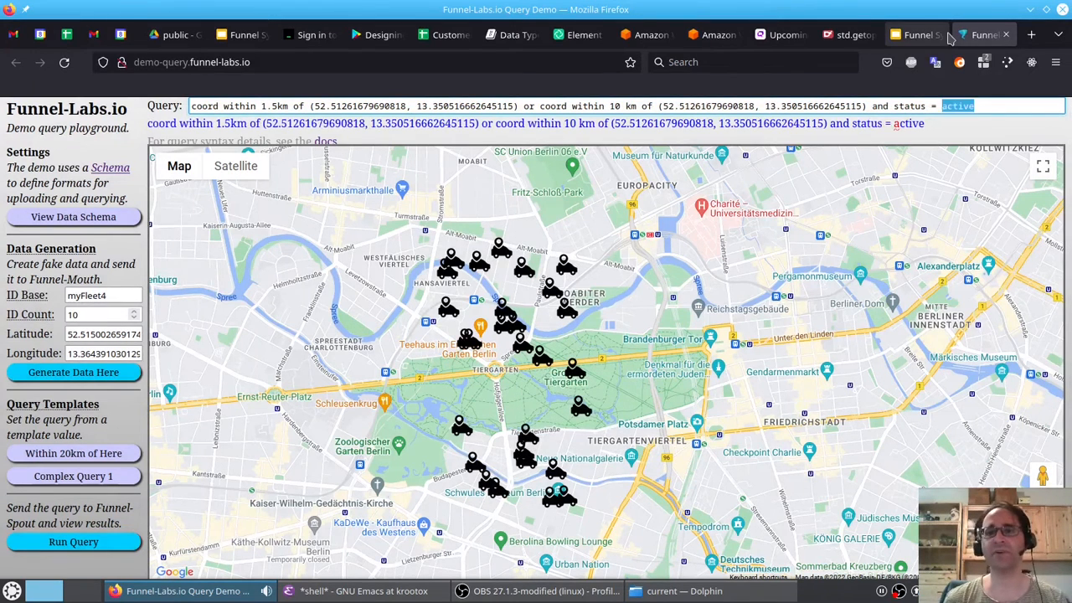
text(ACTIVE)
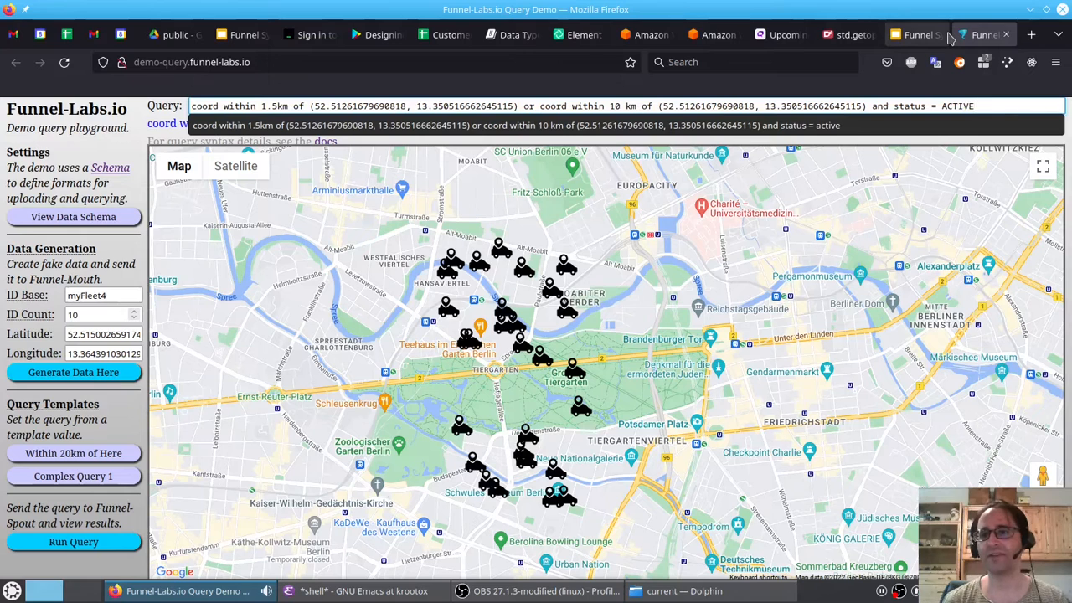
key(Return)
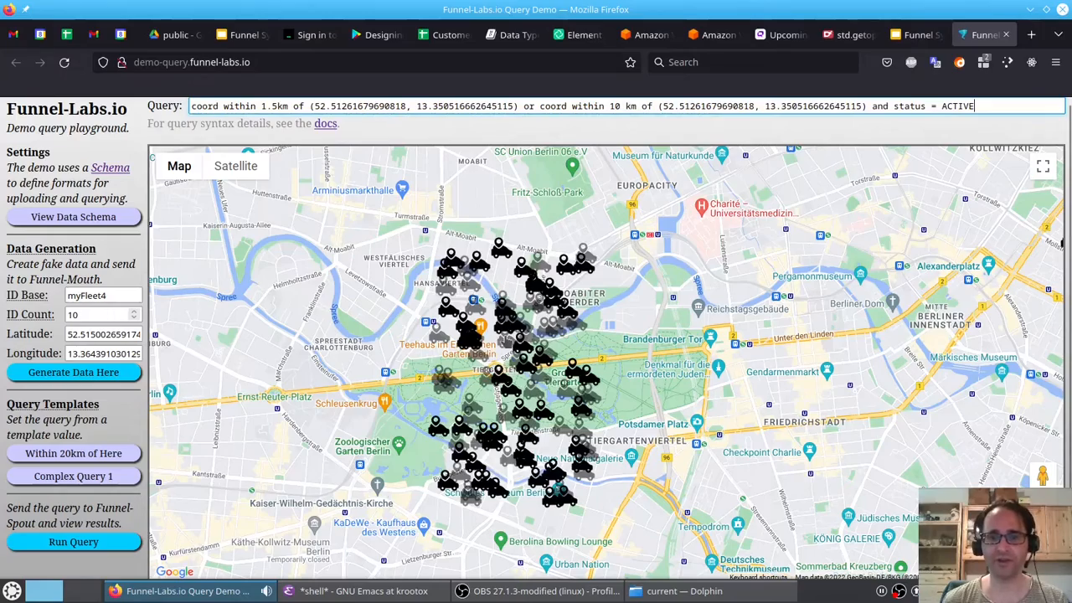
- Change the status value to INACTIVE and run the query
scroll(507, 342, down, 1)
scroll(507, 342, down, 1)
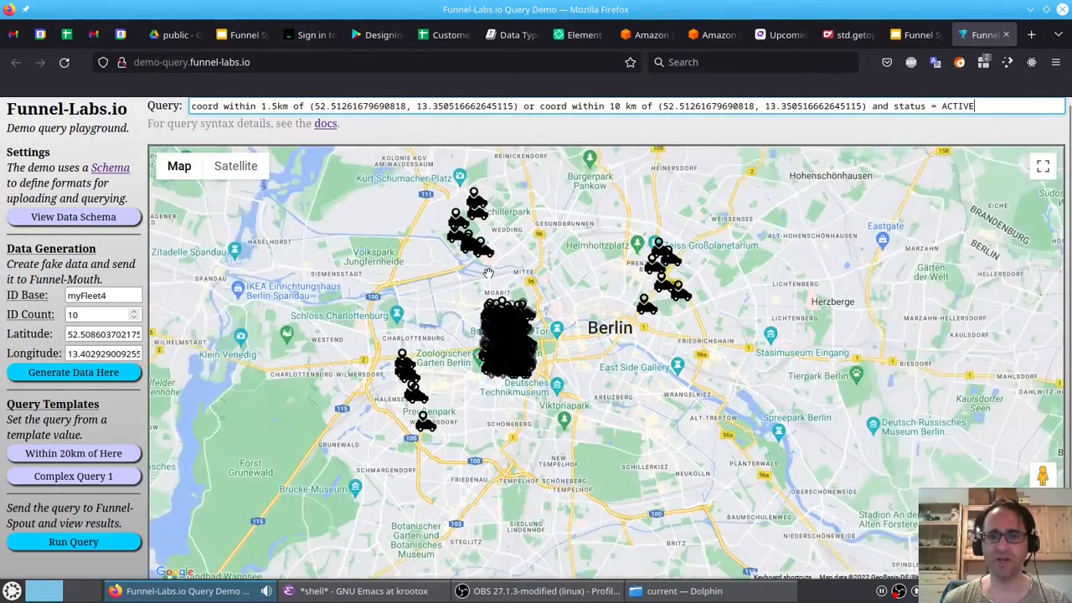
drag(597, 260, 594, 324)
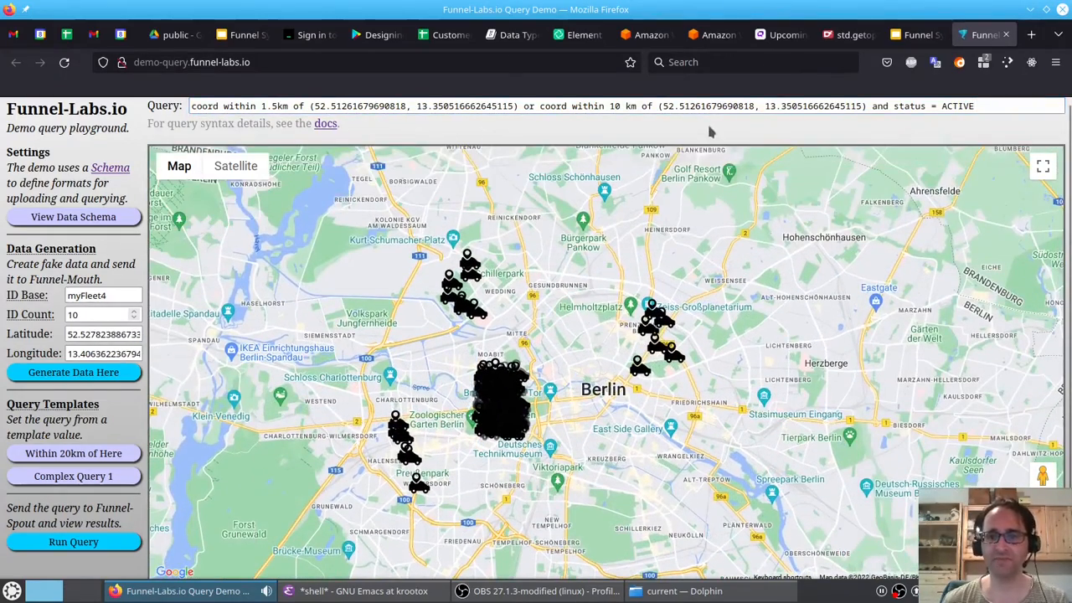
key(BackSpace)
key(BackSpace)
key(BackSpace)
key(BackSpace)
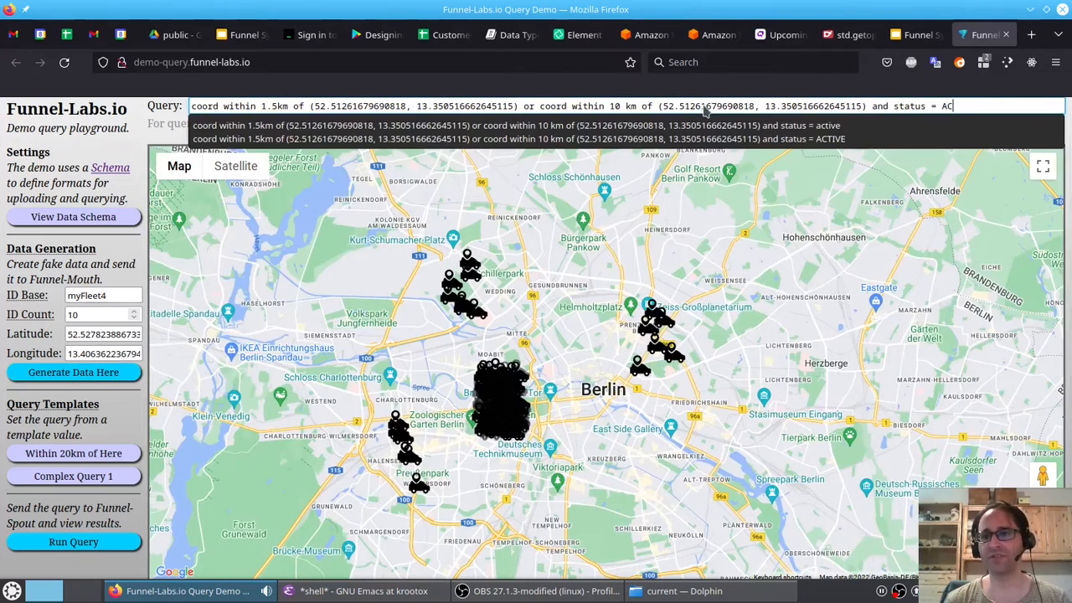
text(INACTIVE)
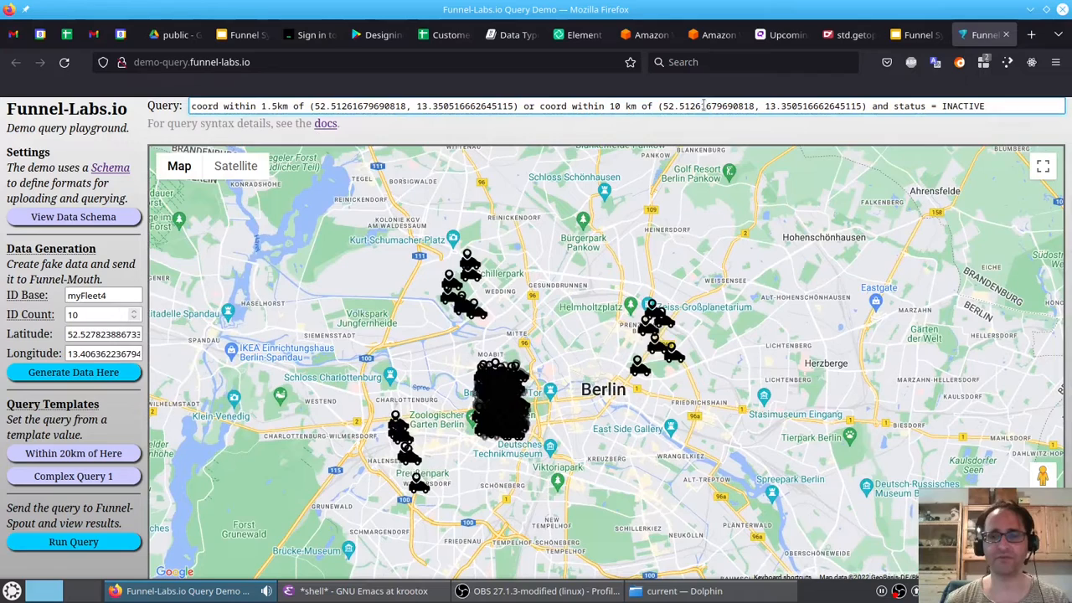
key(Return)
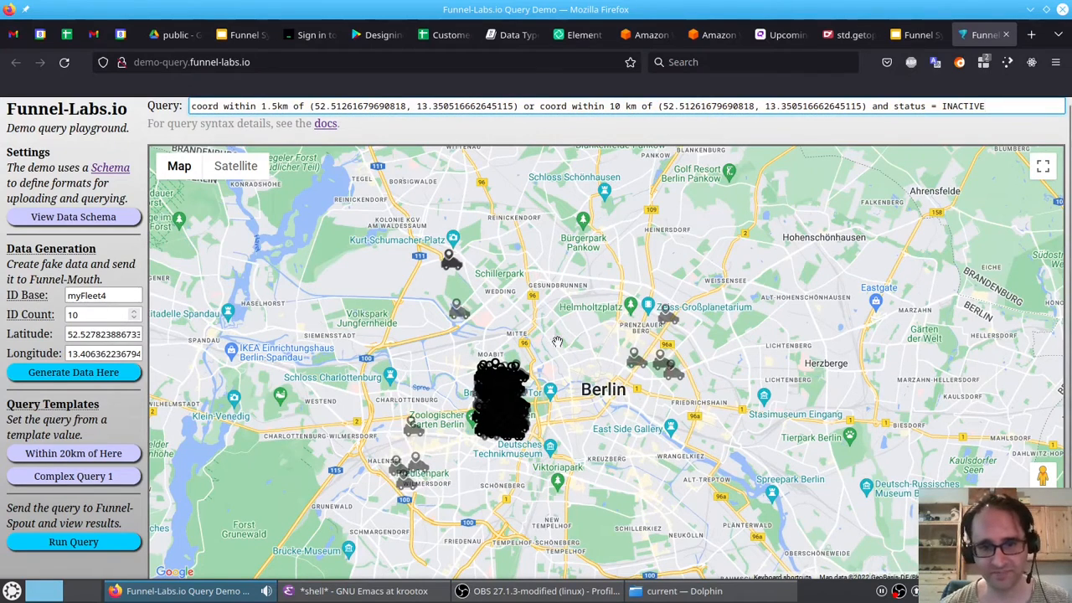
- Pan and zoom the map to review the inactive vehicles returned
drag(551, 364, 609, 337)
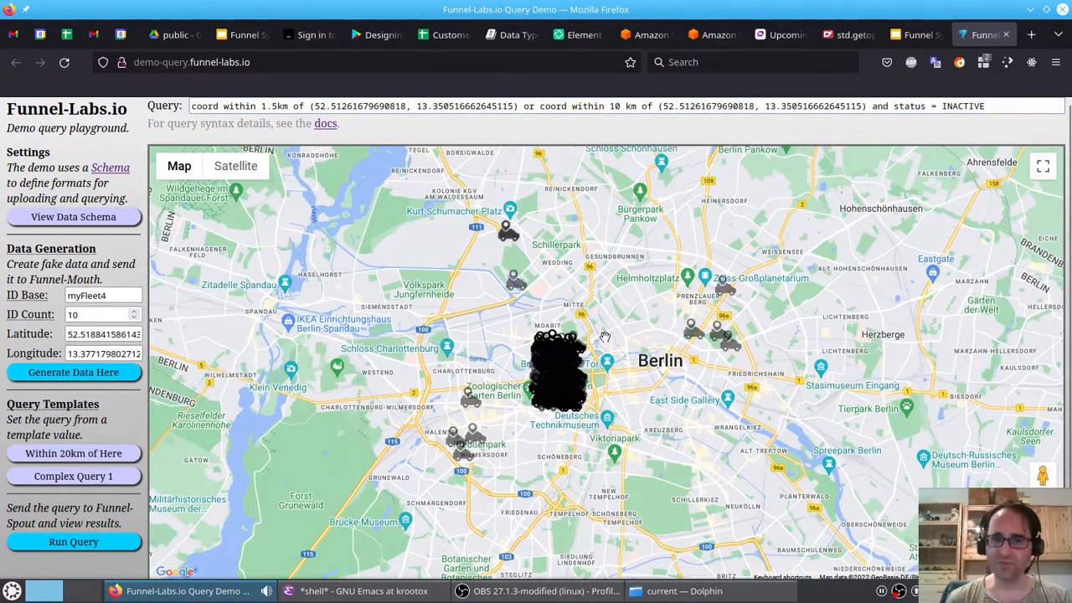
scroll(605, 337, up, 1)
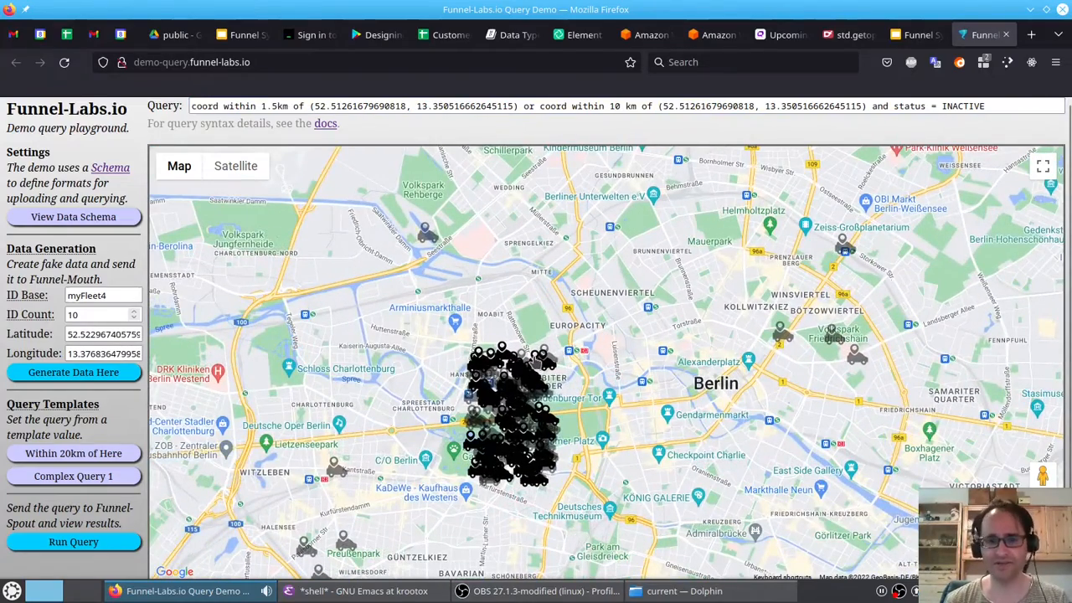
scroll(500, 365, down, 1)
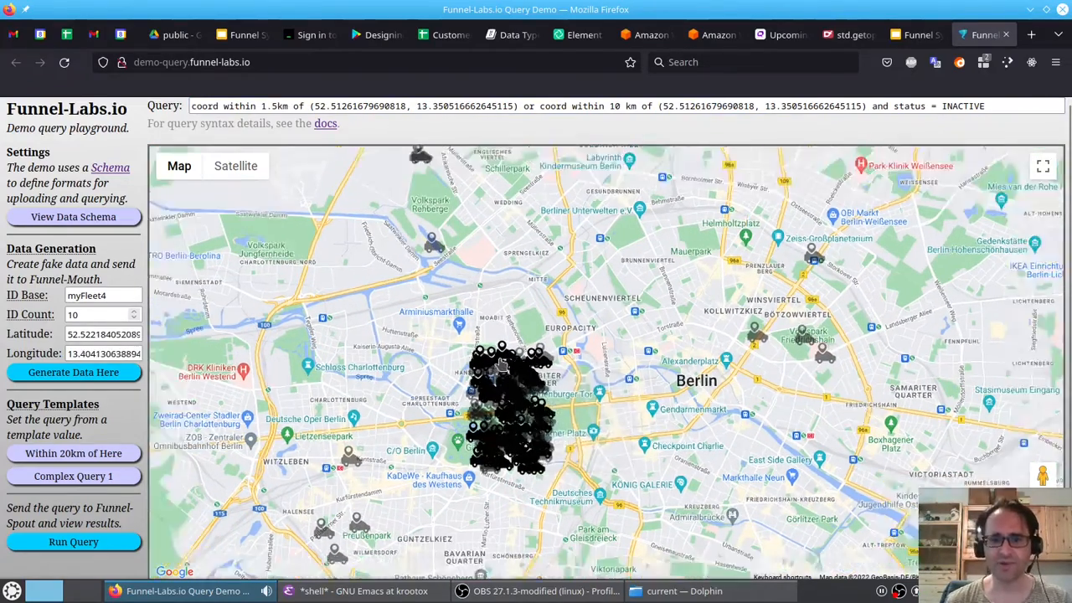
scroll(500, 364, down, 3)
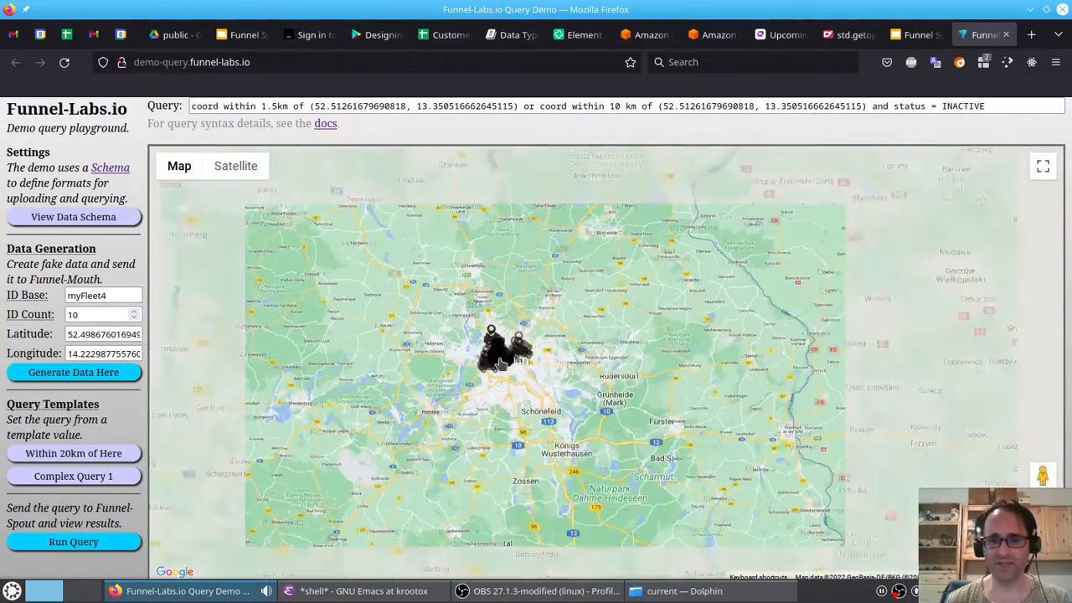
scroll(500, 362, down, 3)
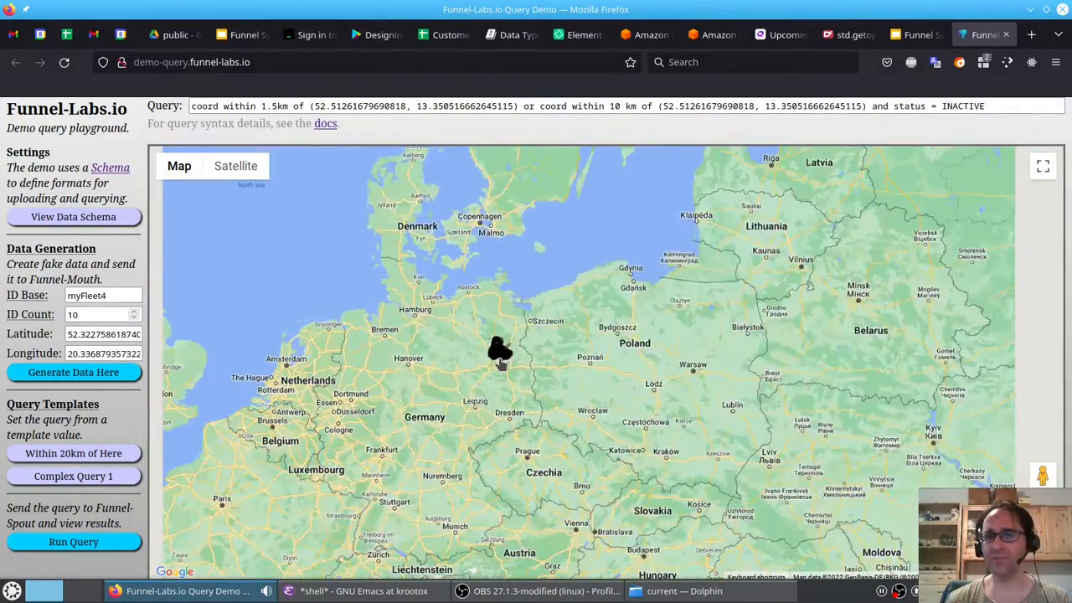
- Center the map on Wichita, Kansas, apply the Within 20km of Here query template there, and run the query
scroll(494, 364, down, 2)
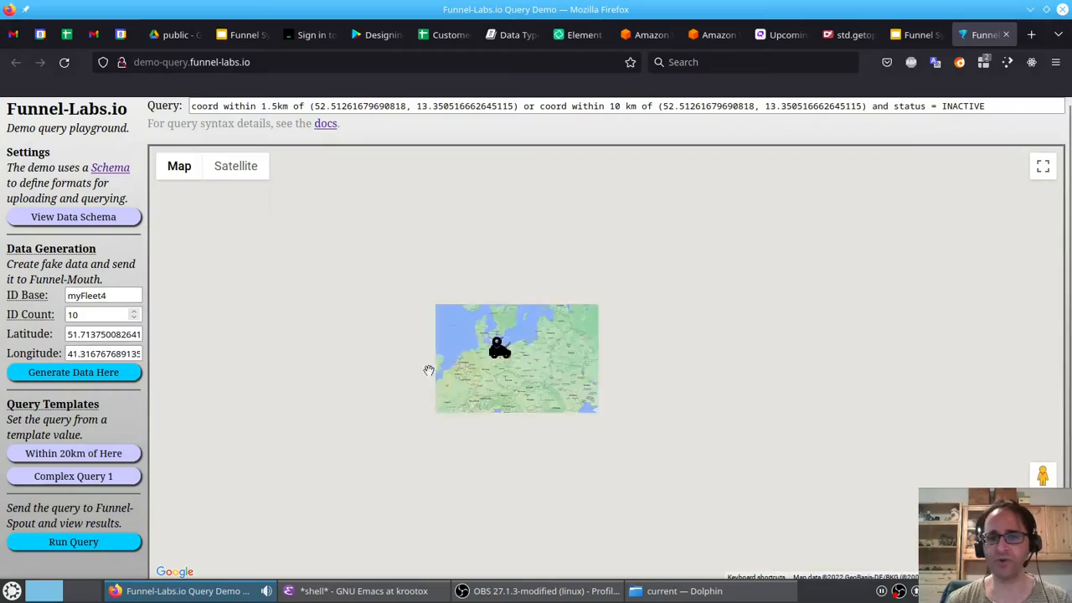
drag(430, 371, 558, 324)
scroll(558, 325, down, 1)
drag(362, 359, 732, 307)
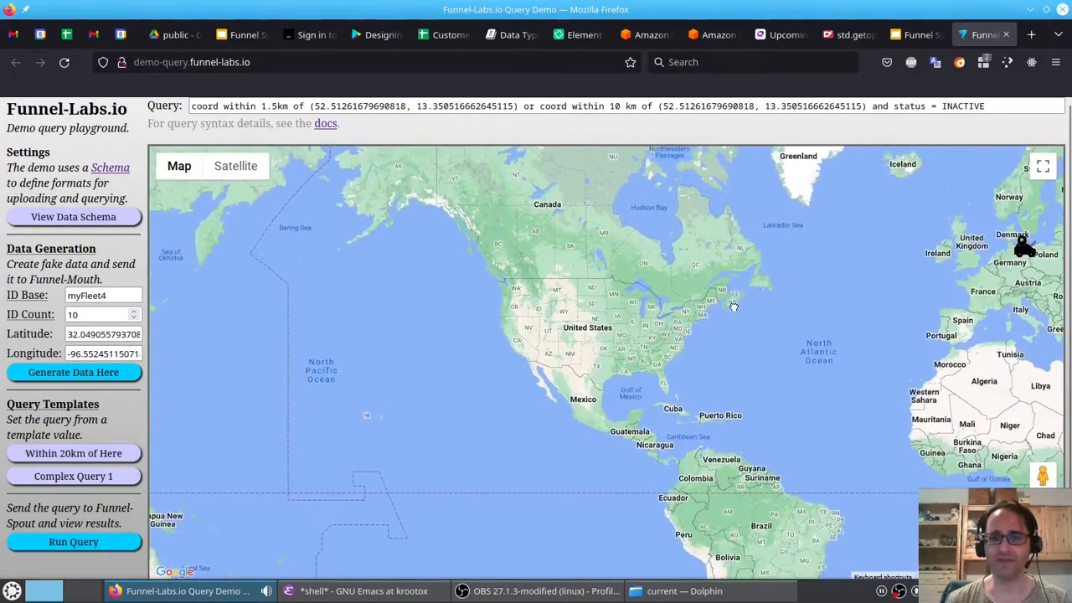
scroll(595, 356, up, 2)
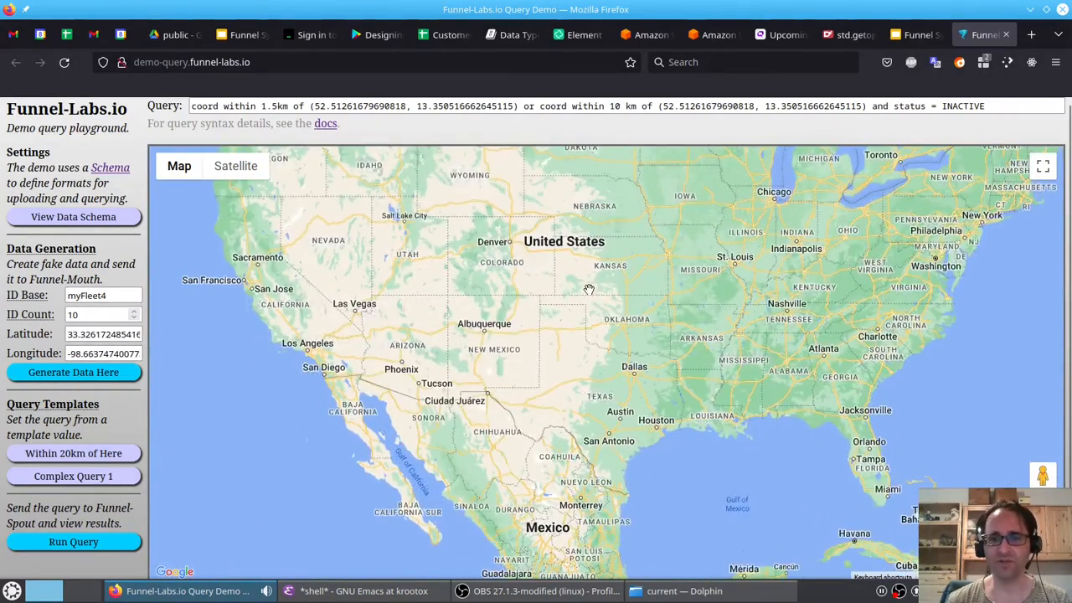
drag(623, 280, 582, 342)
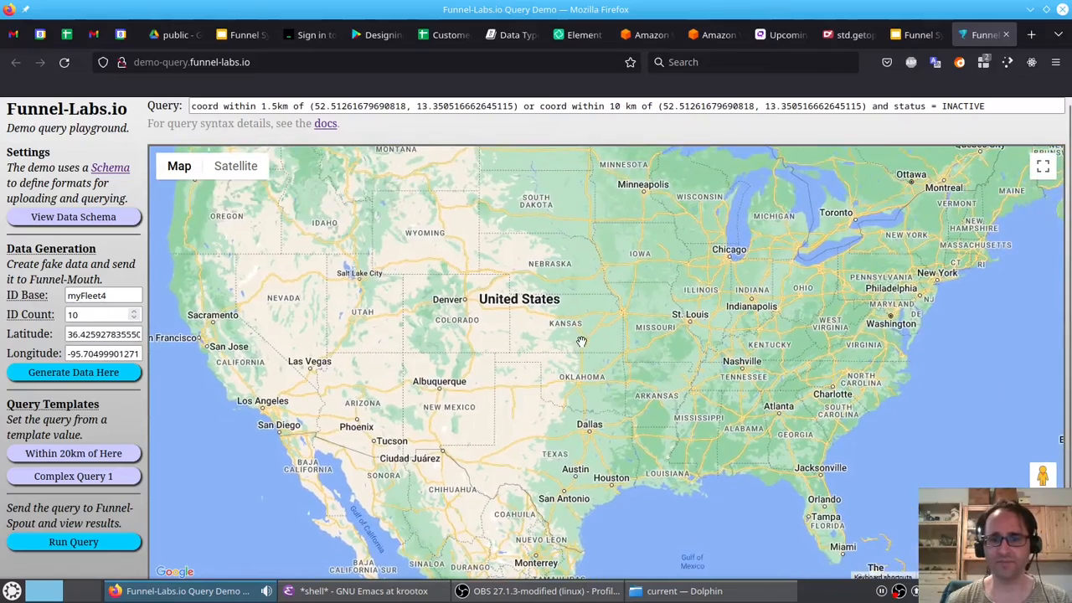
scroll(583, 343, up, 2)
scroll(571, 318, up, 2)
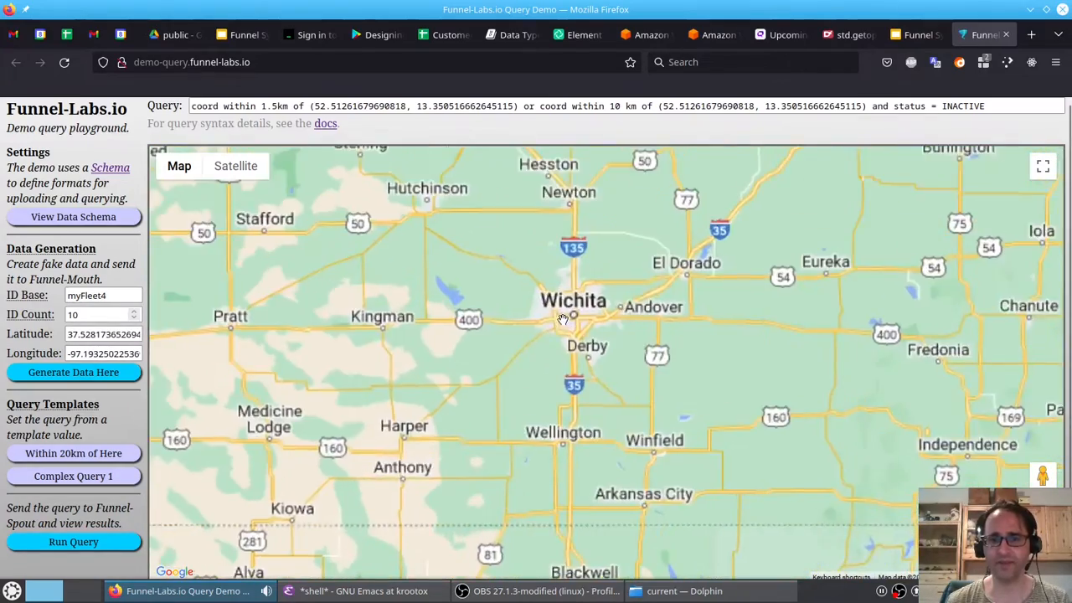
click(70, 453)
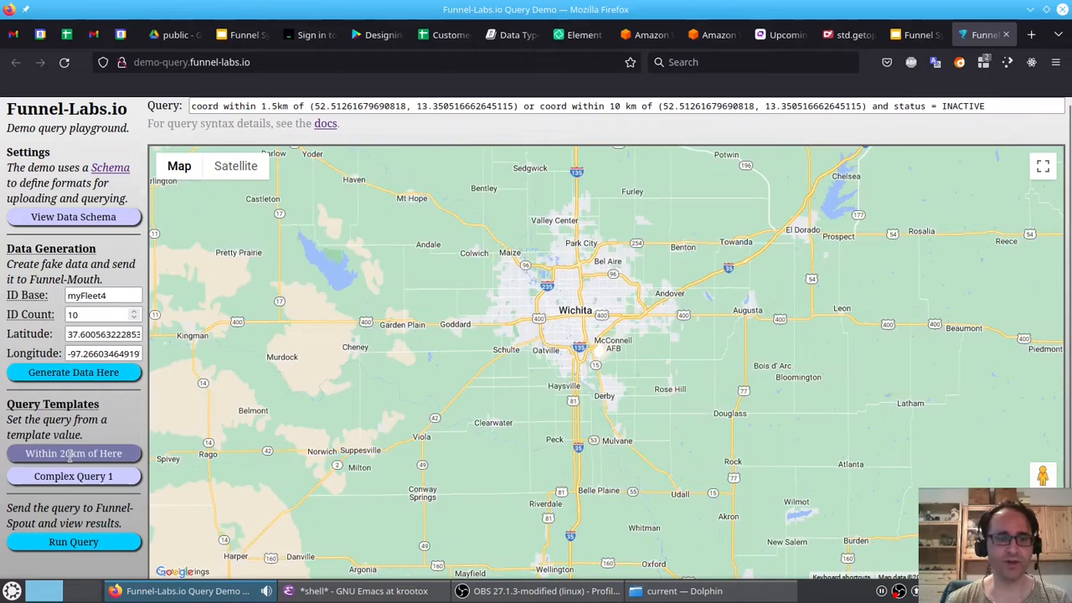
click(84, 543)
- Pan and zoom the map around Wichita to review the vehicles the query returned
drag(625, 343, 563, 436)
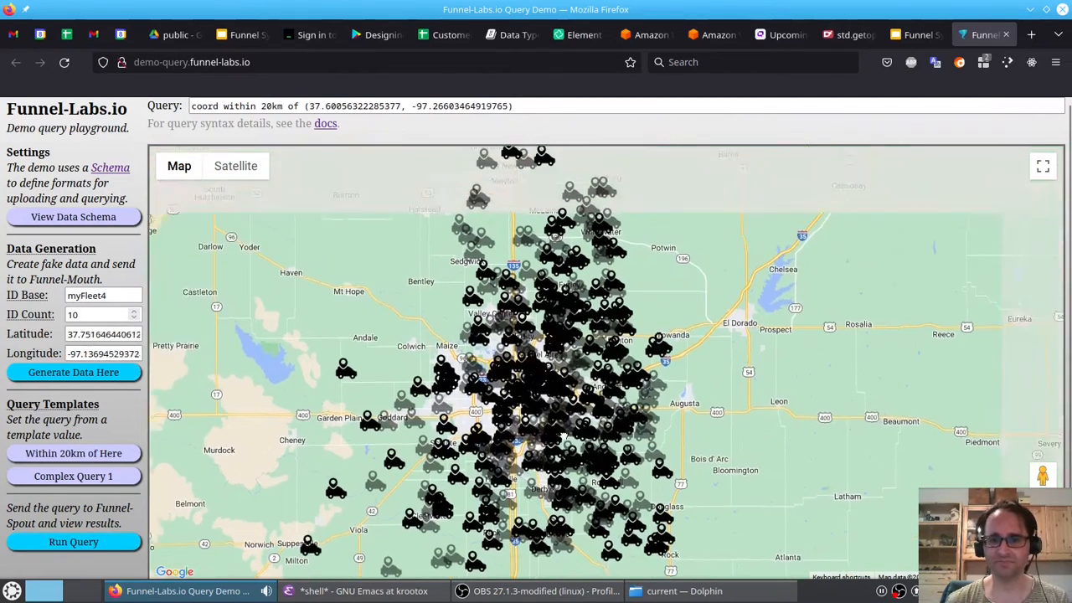
scroll(577, 397, up, 2)
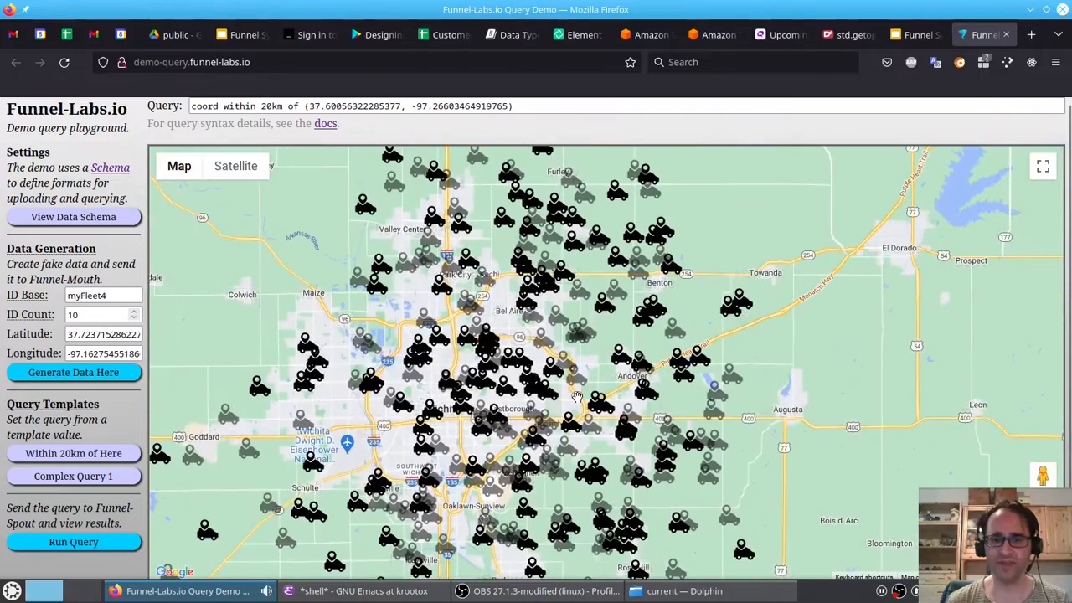
scroll(576, 396, down, 2)
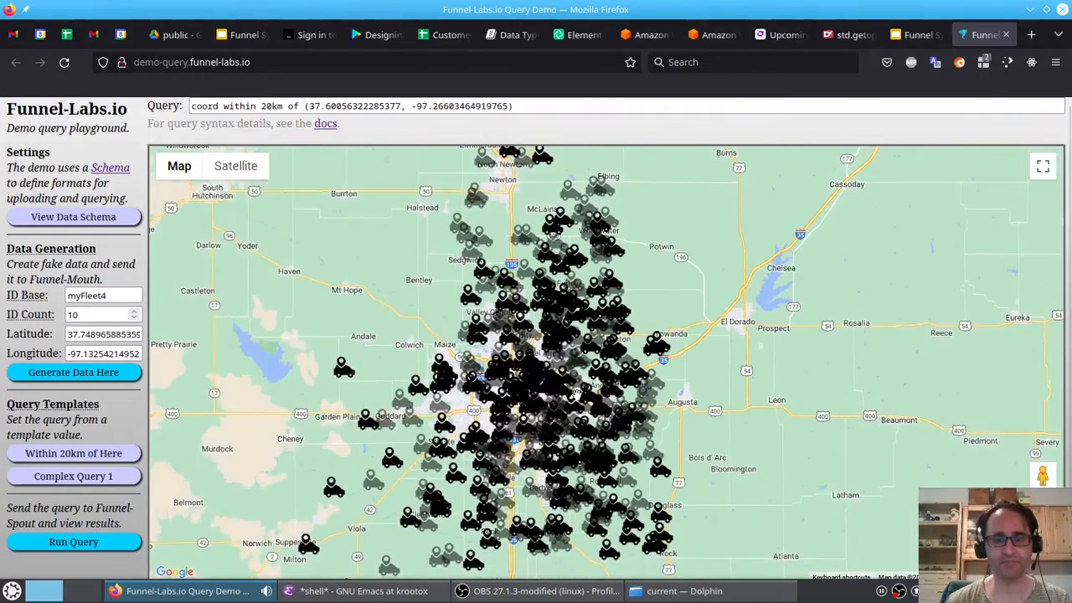